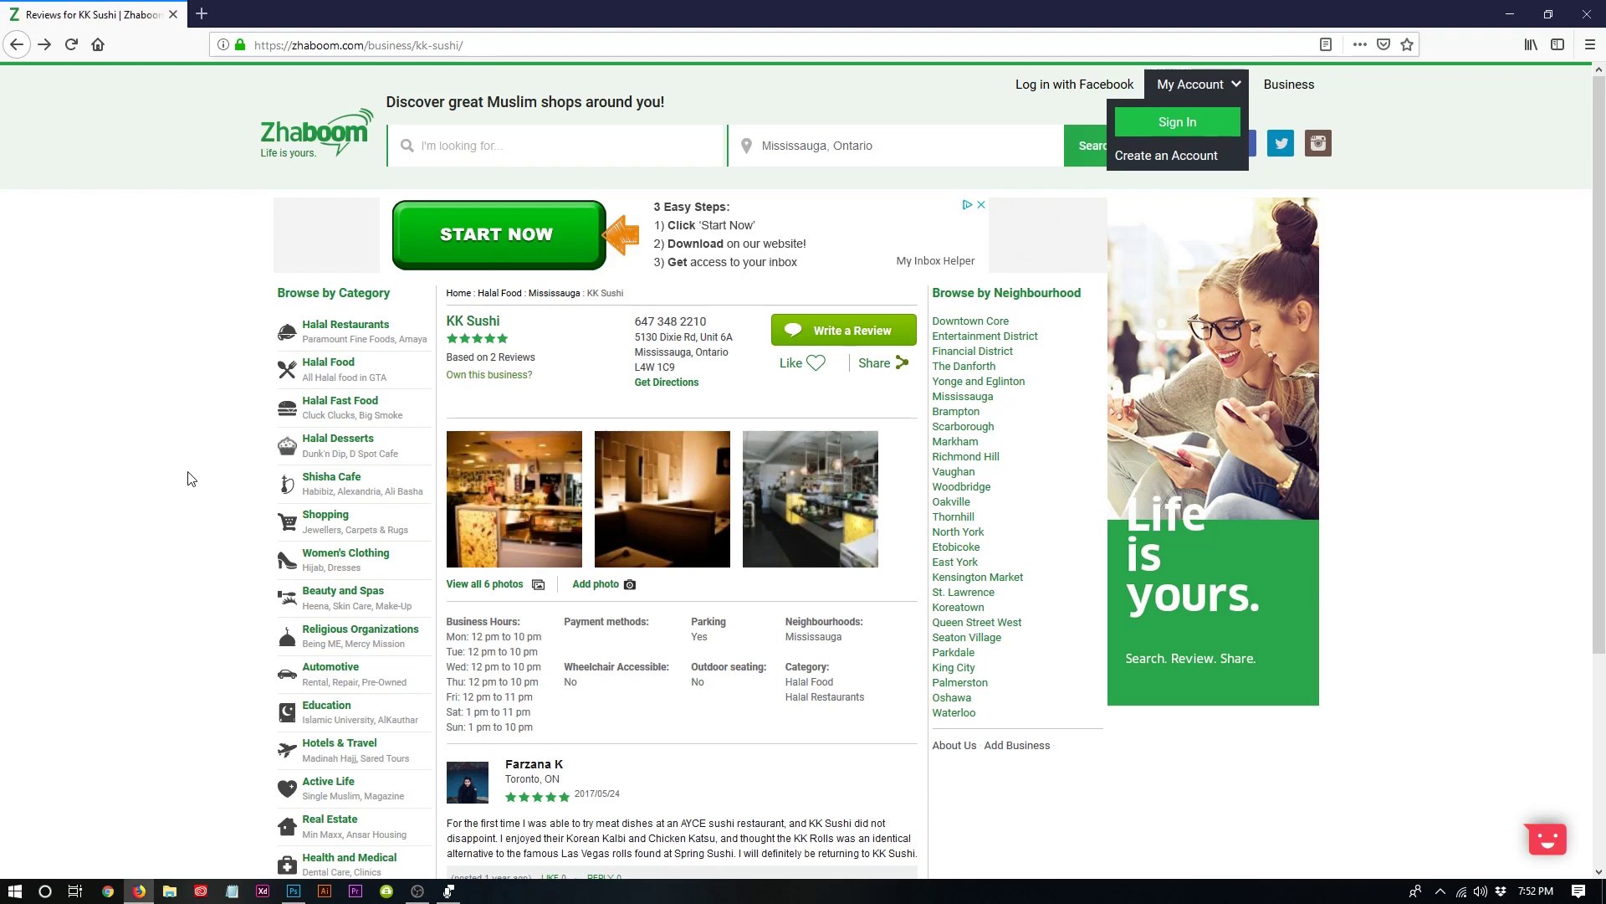
- Select KK Sushi's name and Mississauga, Ontario address, then open its Write a Review form
triple_click(485, 322)
triple_click(641, 352)
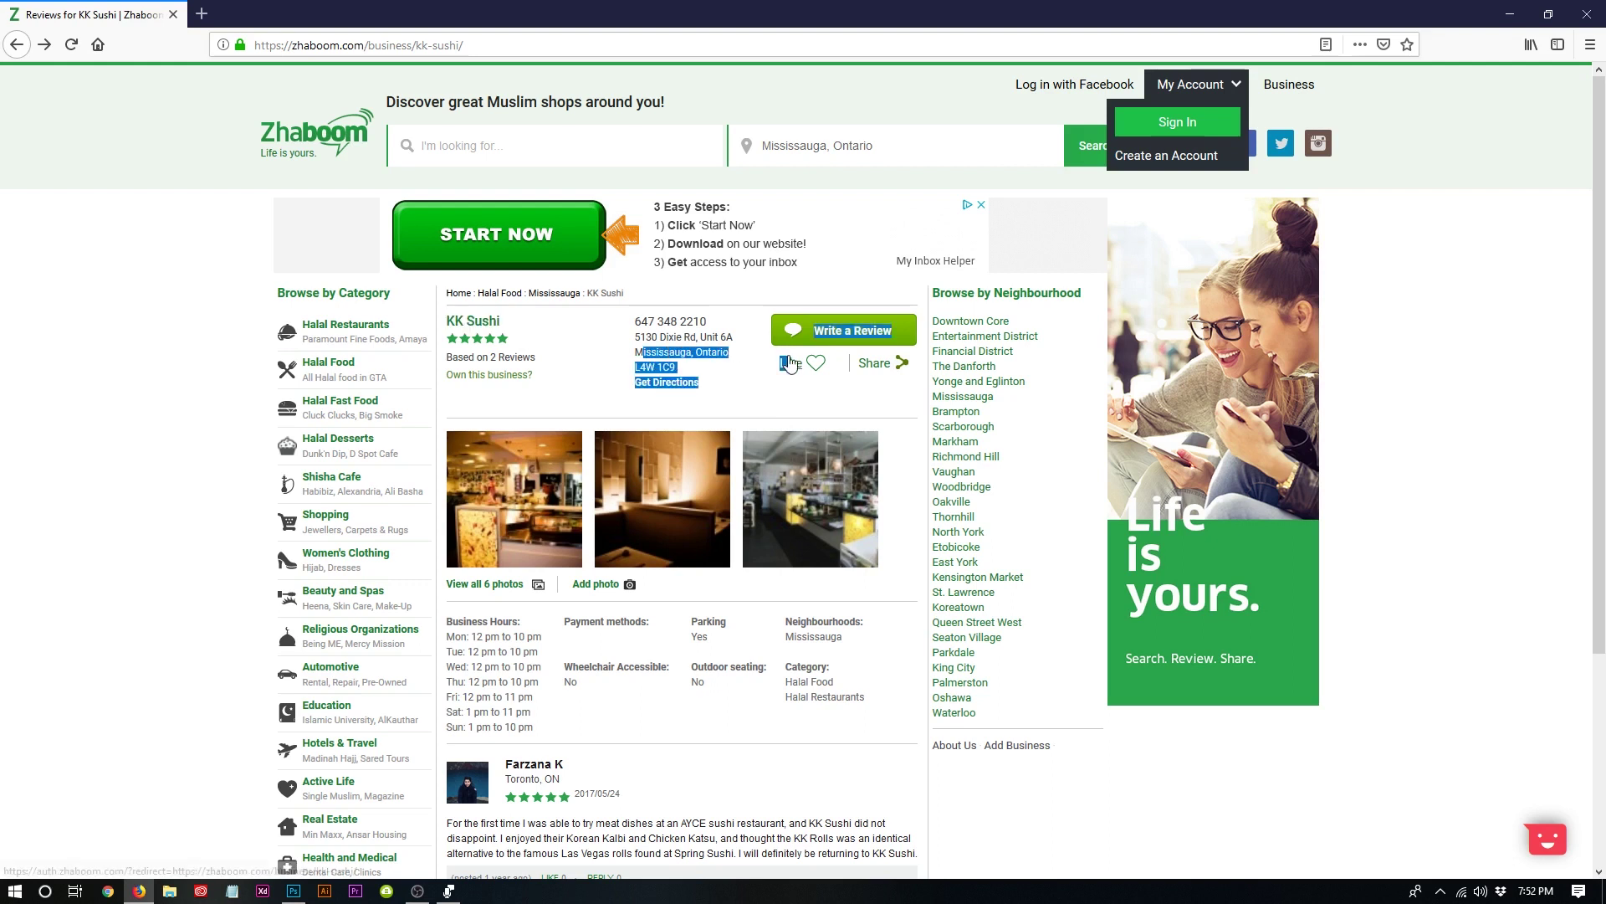
click(717, 350)
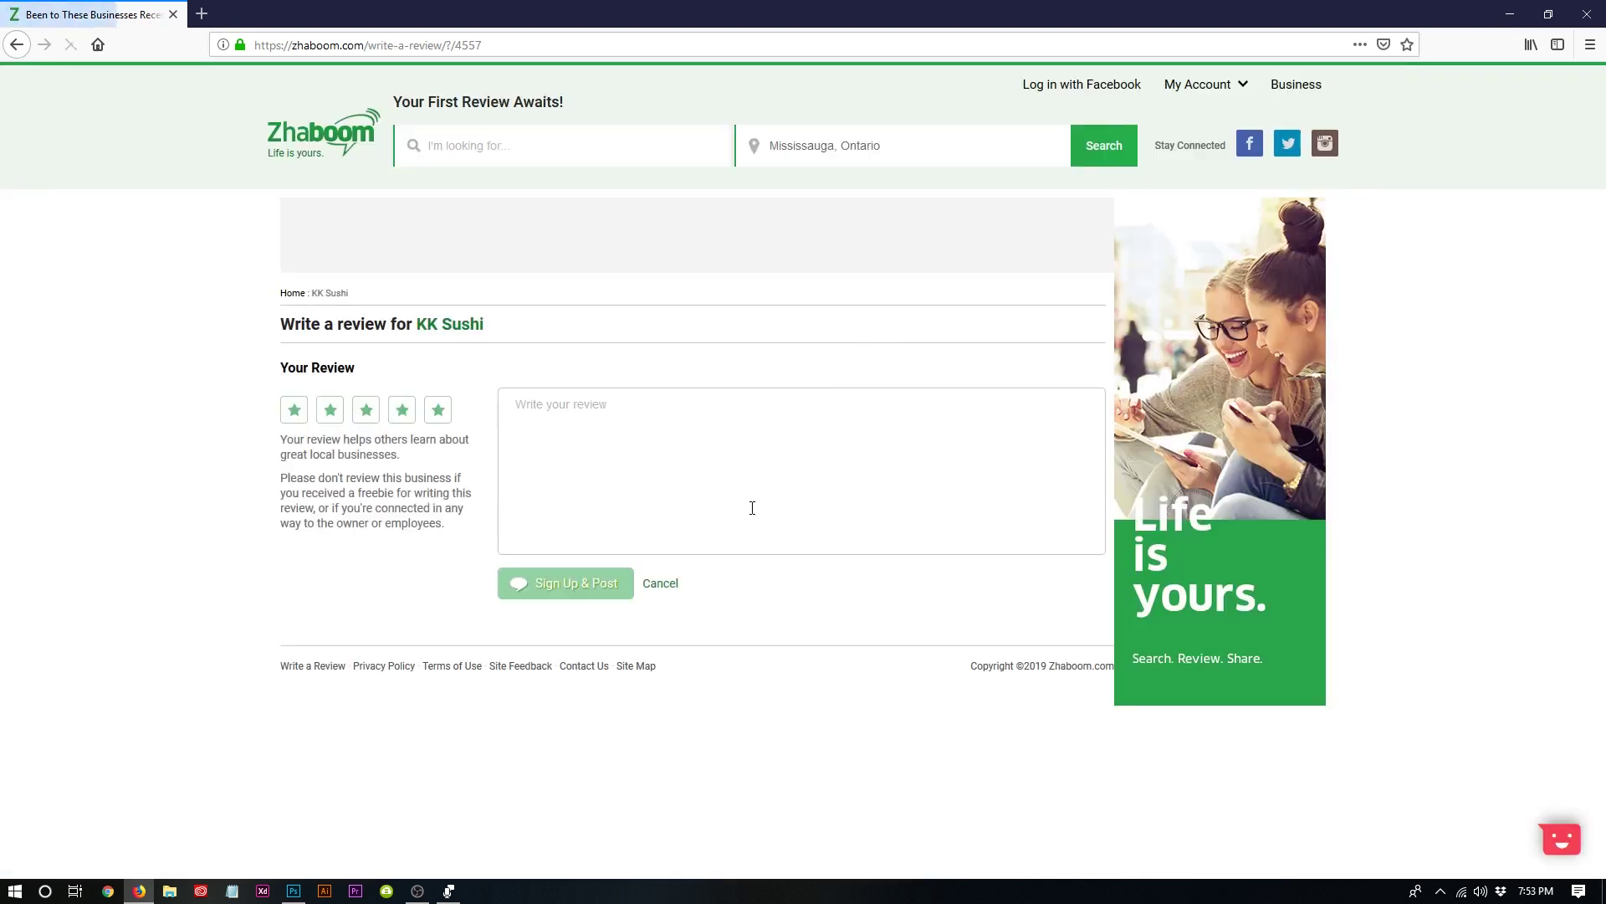
- Enter placeholder text in the KK Sushi review box and submit it with Sign Up & Post
click(747, 508)
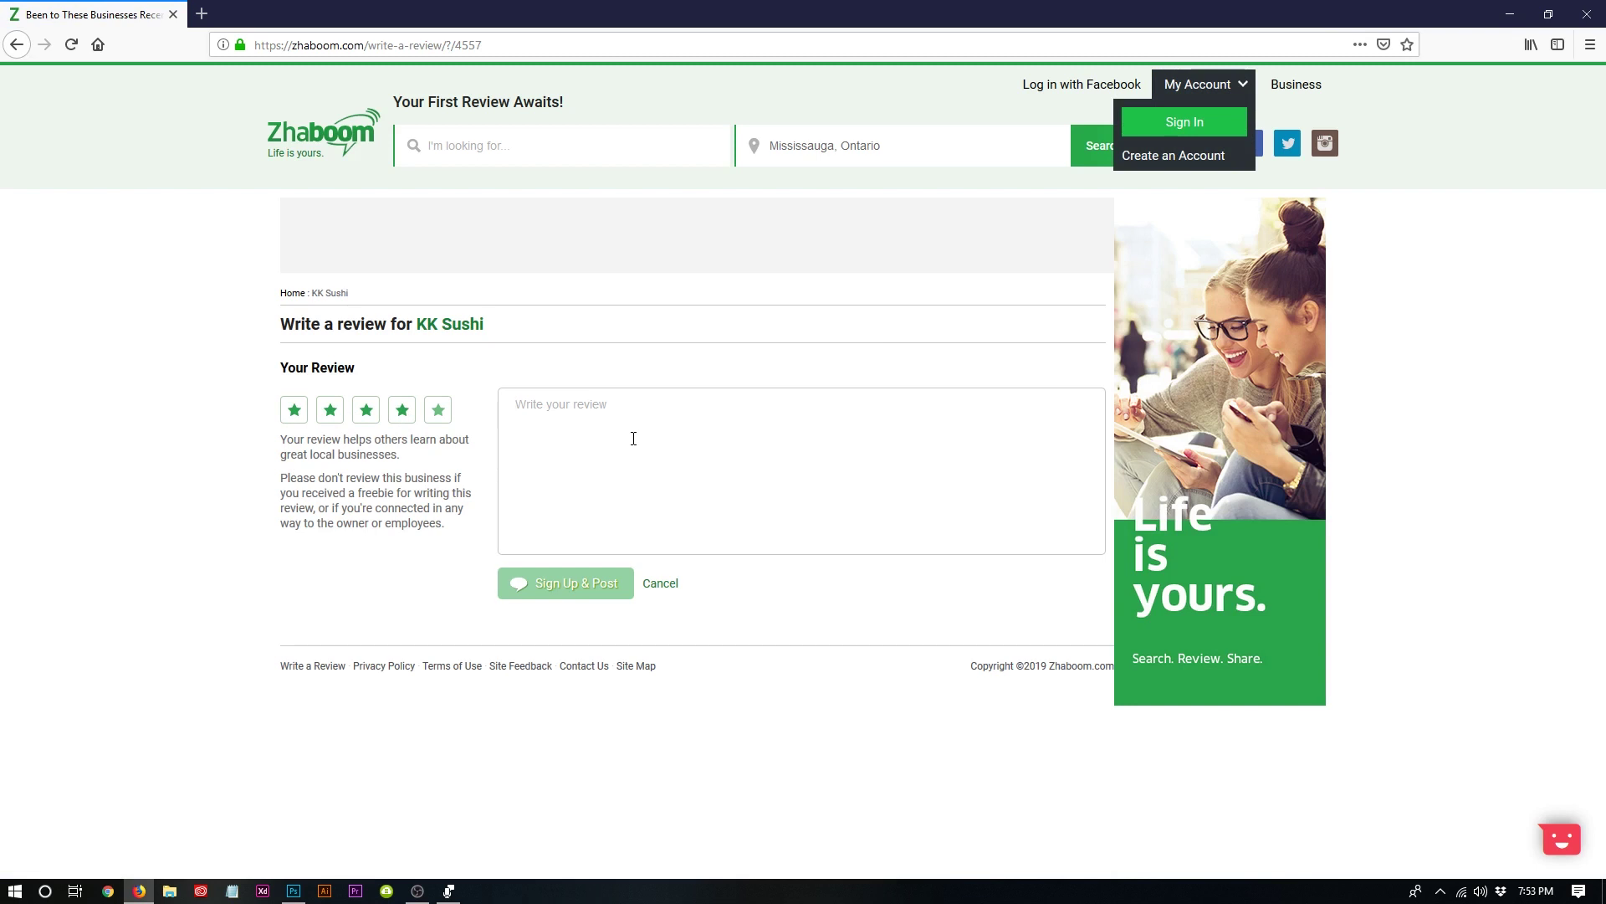
text(t)
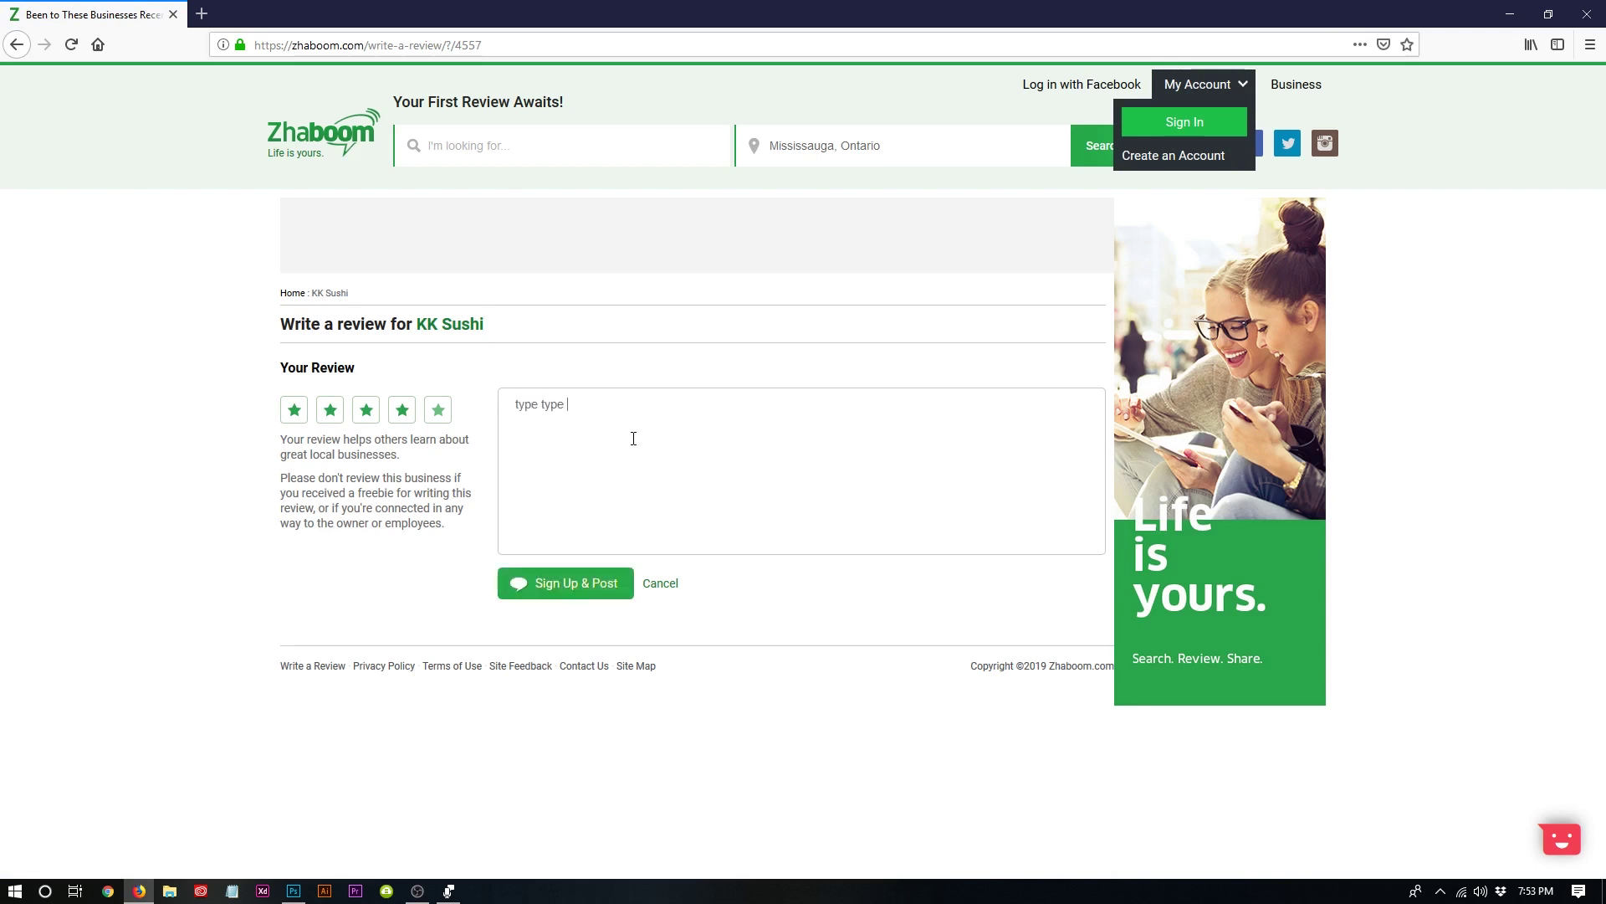
text(ype typeeeeeeeeeeeeeeeeeeeeeeeeeeeeeeeasdsadasd deea)
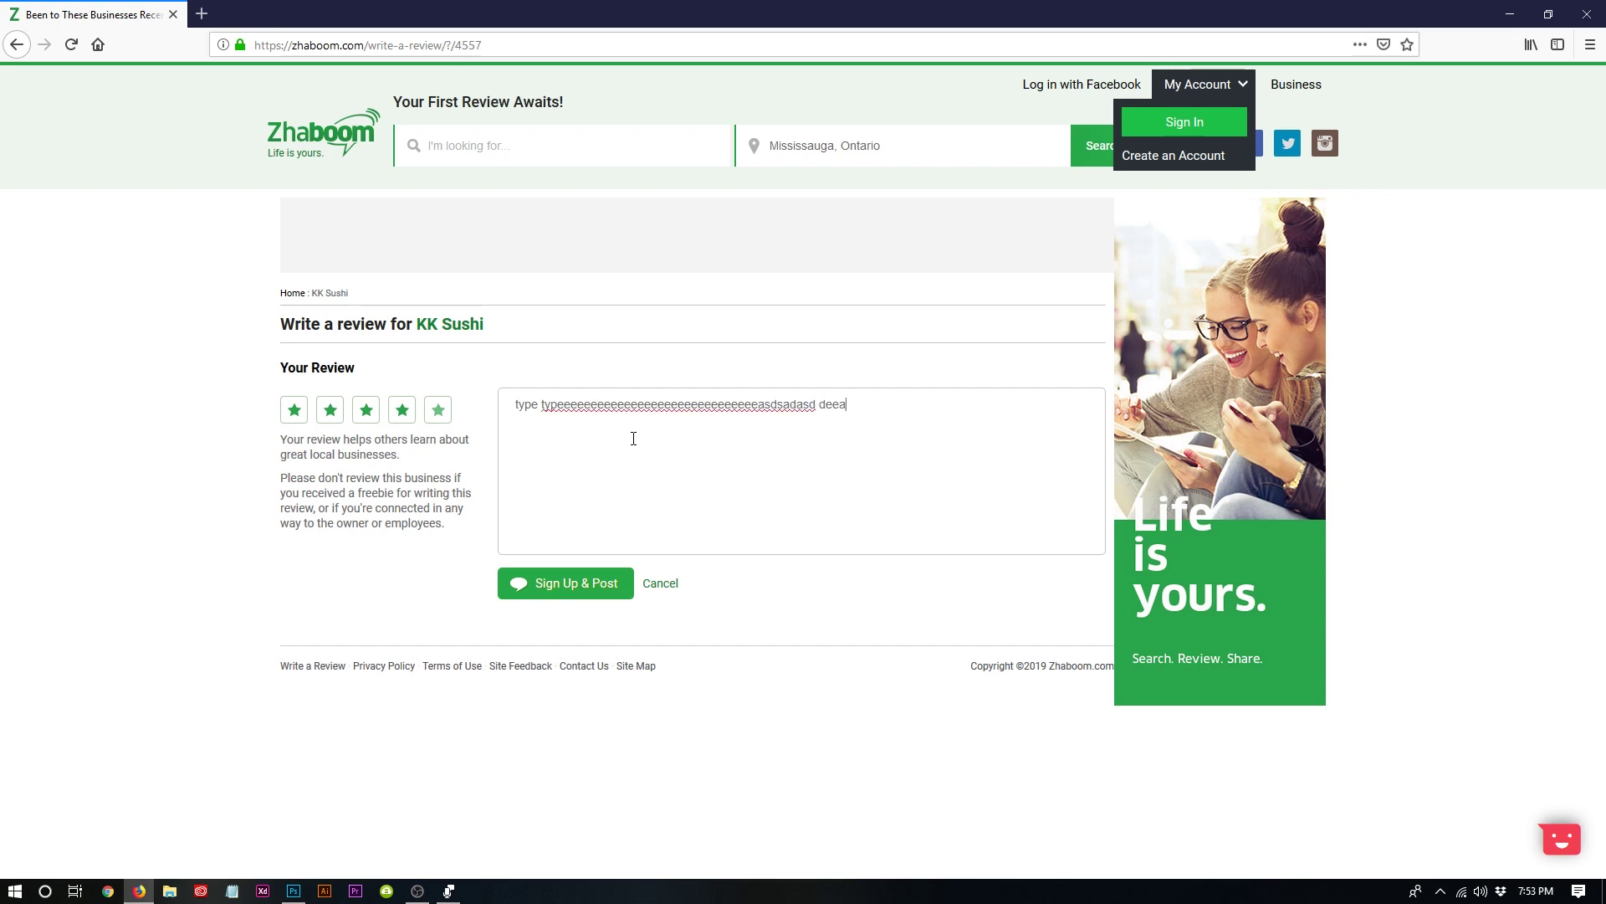
text( asd as das dsd as)
click(580, 586)
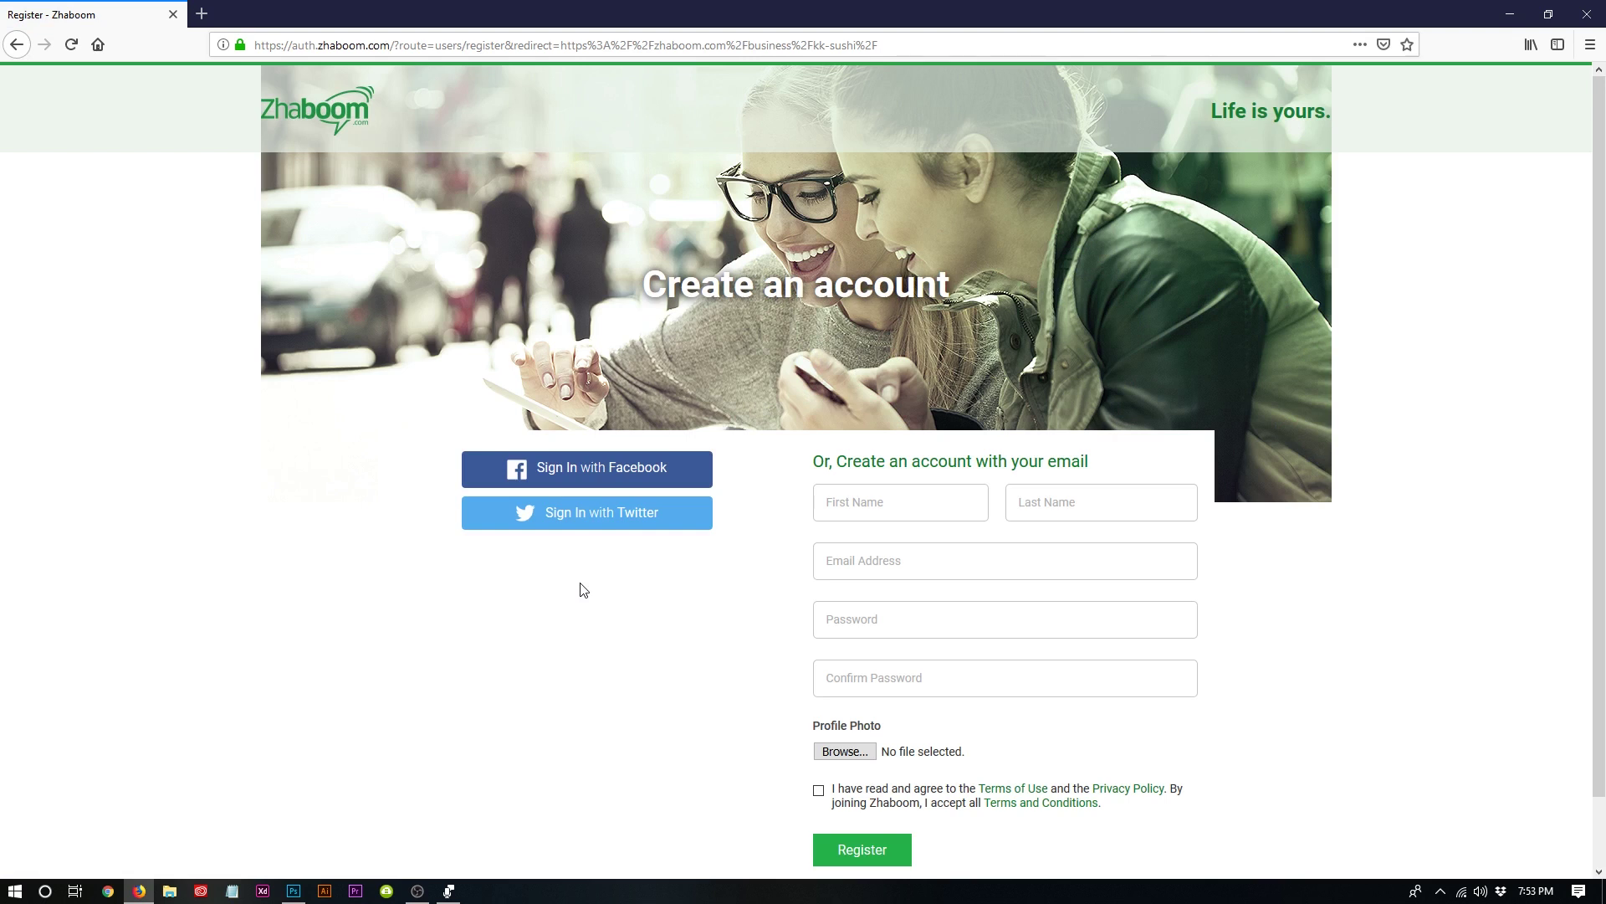
scroll(584, 589, down, 1)
scroll(590, 590, up, 1)
click(853, 506)
click(1047, 506)
click(861, 555)
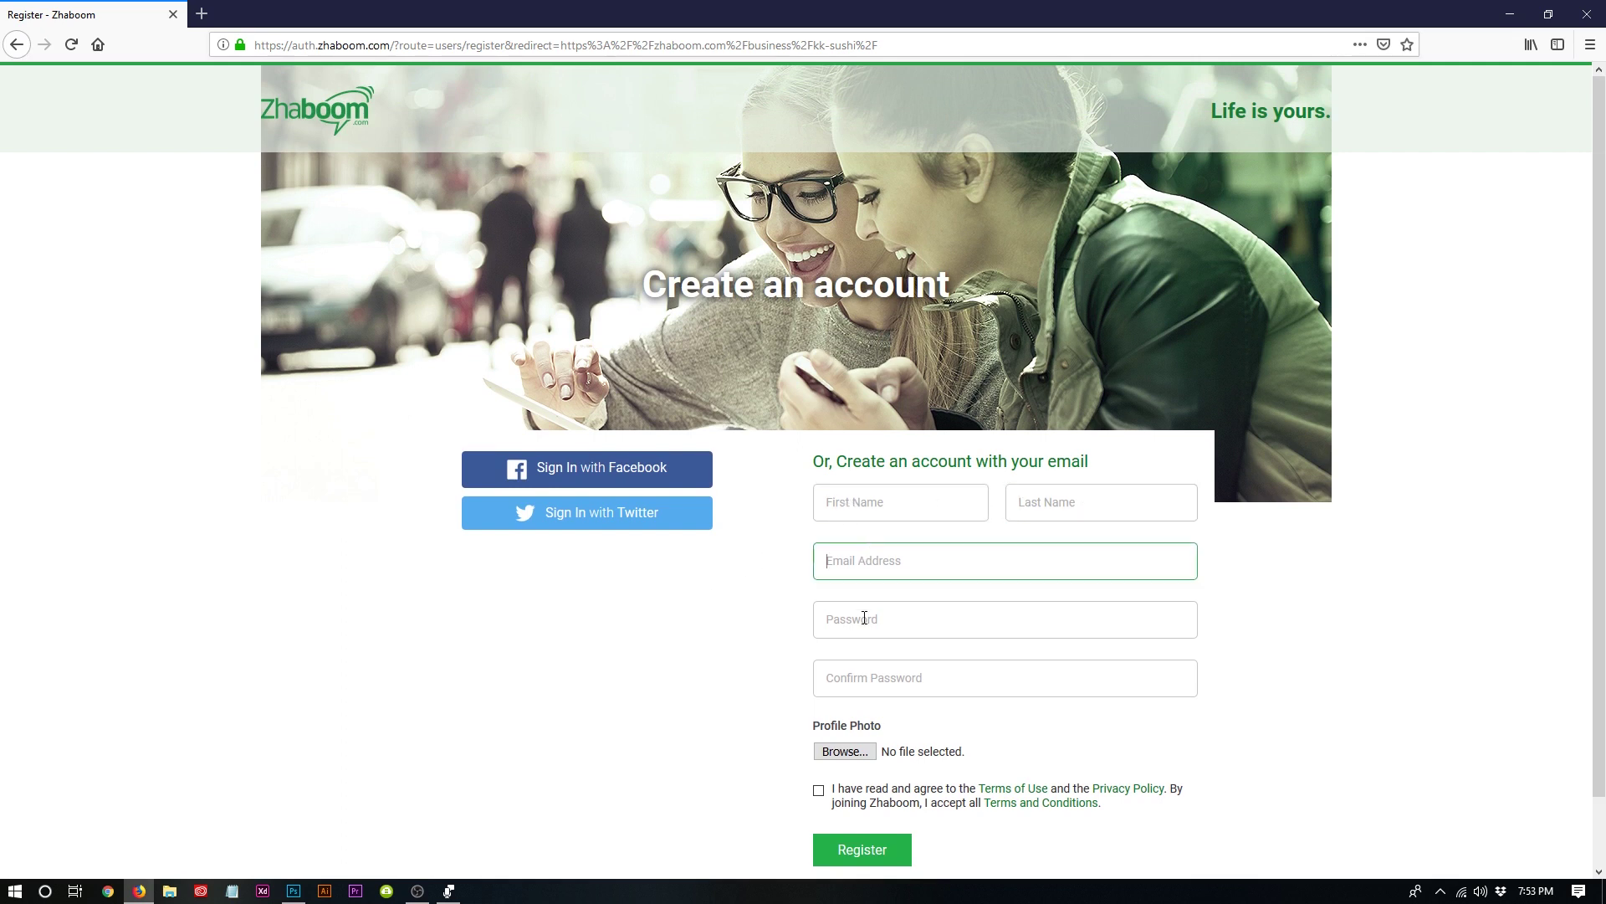
click(861, 617)
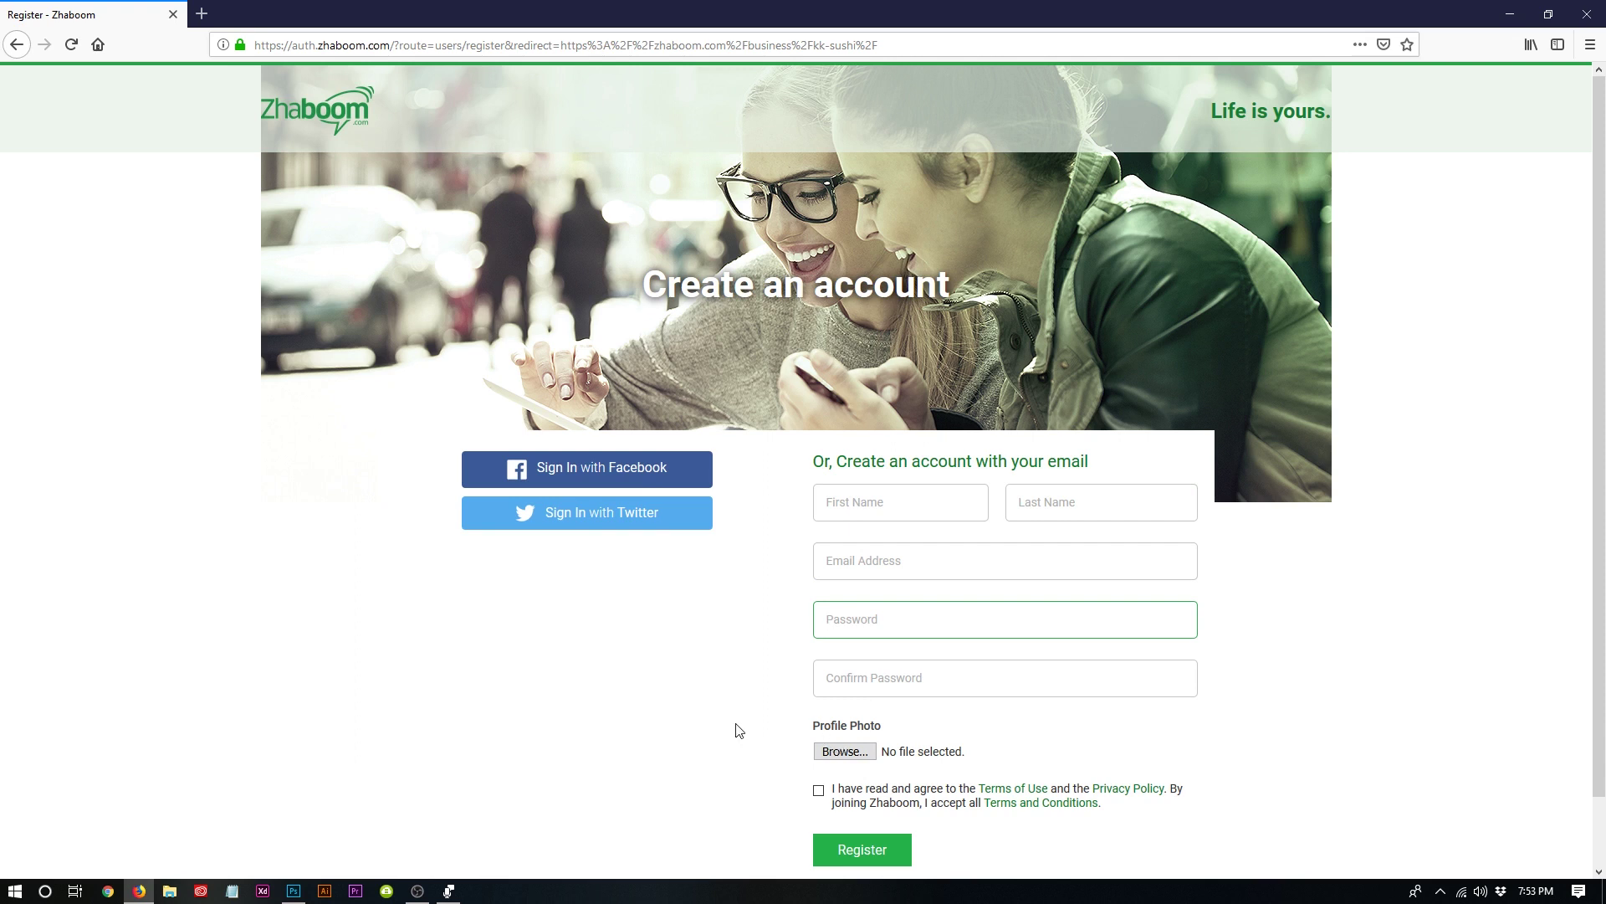
scroll(743, 720, down, 2)
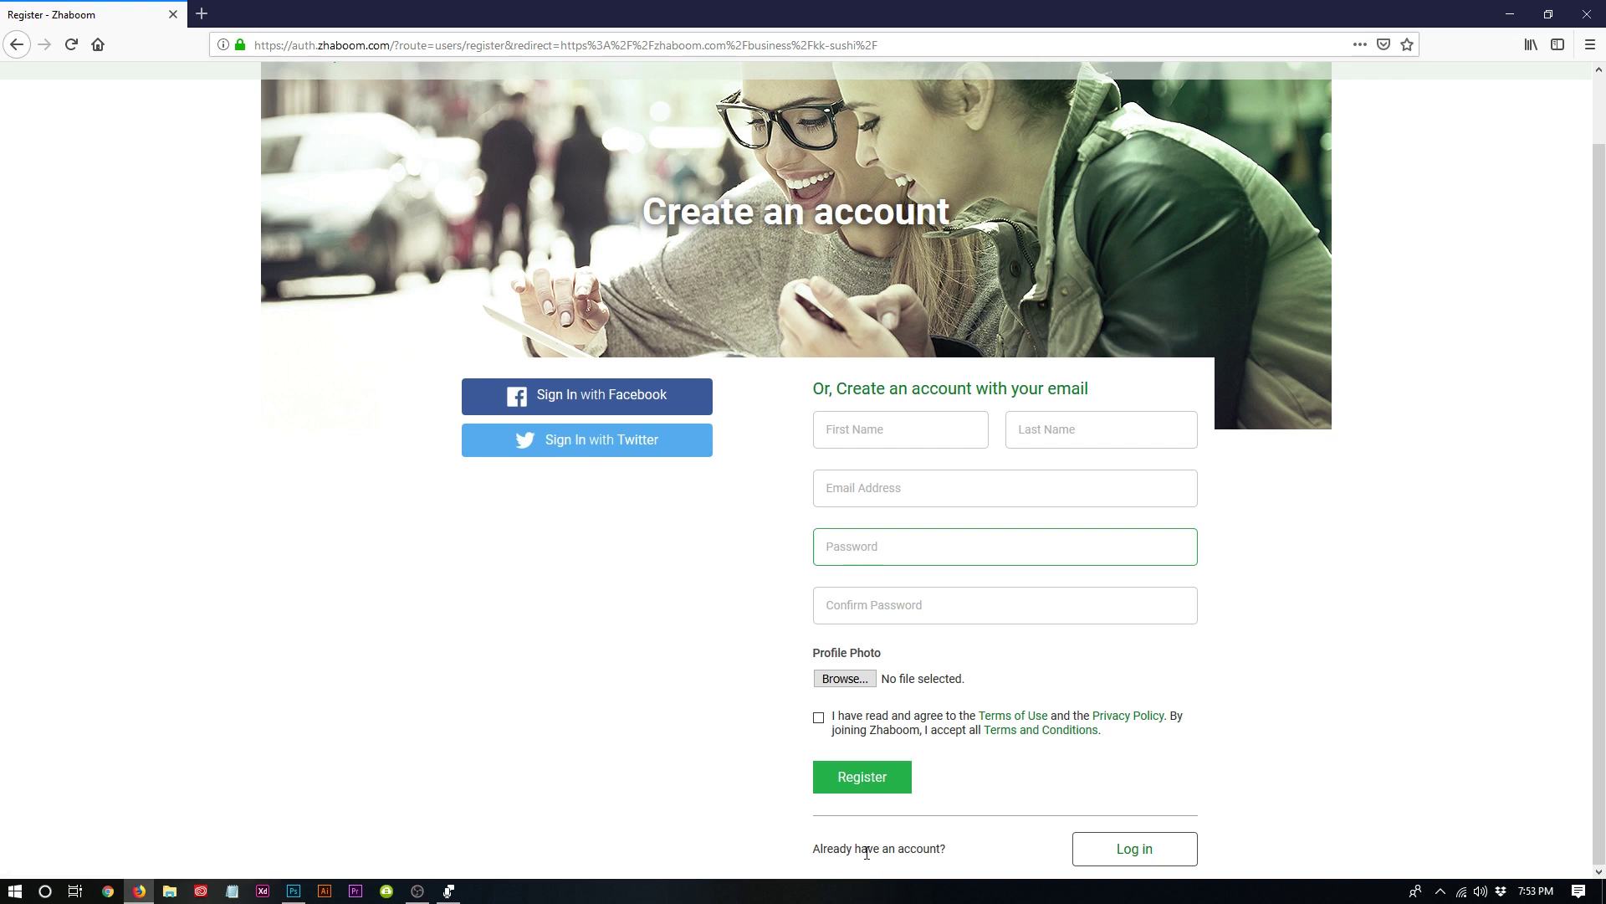
drag(867, 852, 1025, 856)
scroll(633, 639, up, 2)
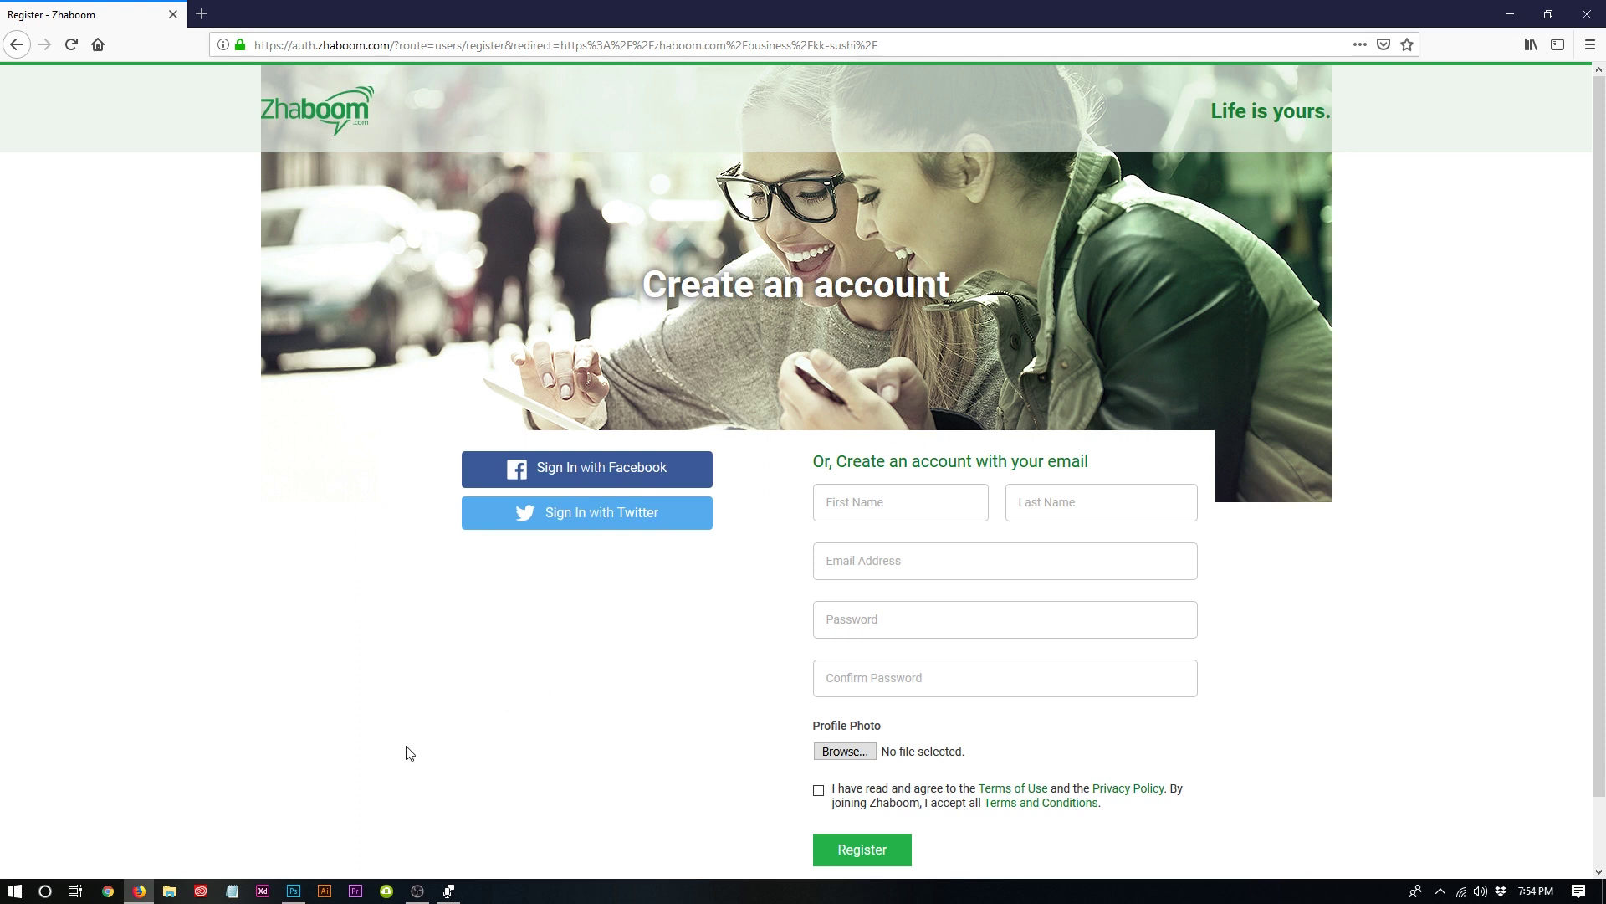
- Load Yelp's Toronto home page in a new tab, then return to the Zhaboom tab
click(202, 14)
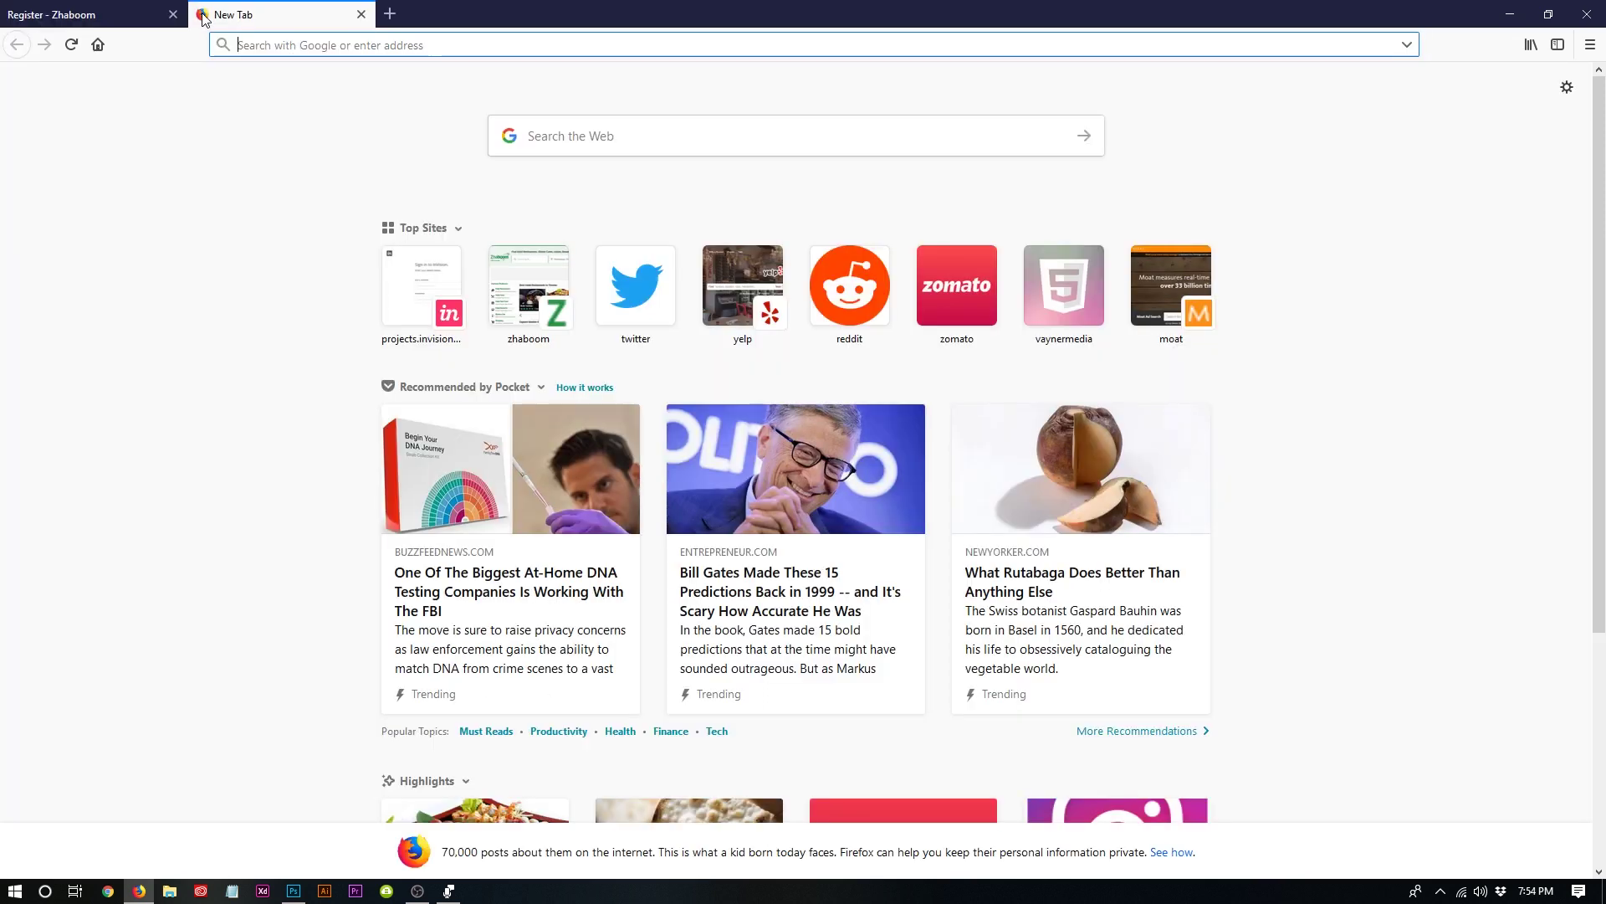
text(yelp.ca/toronto)
key(Return)
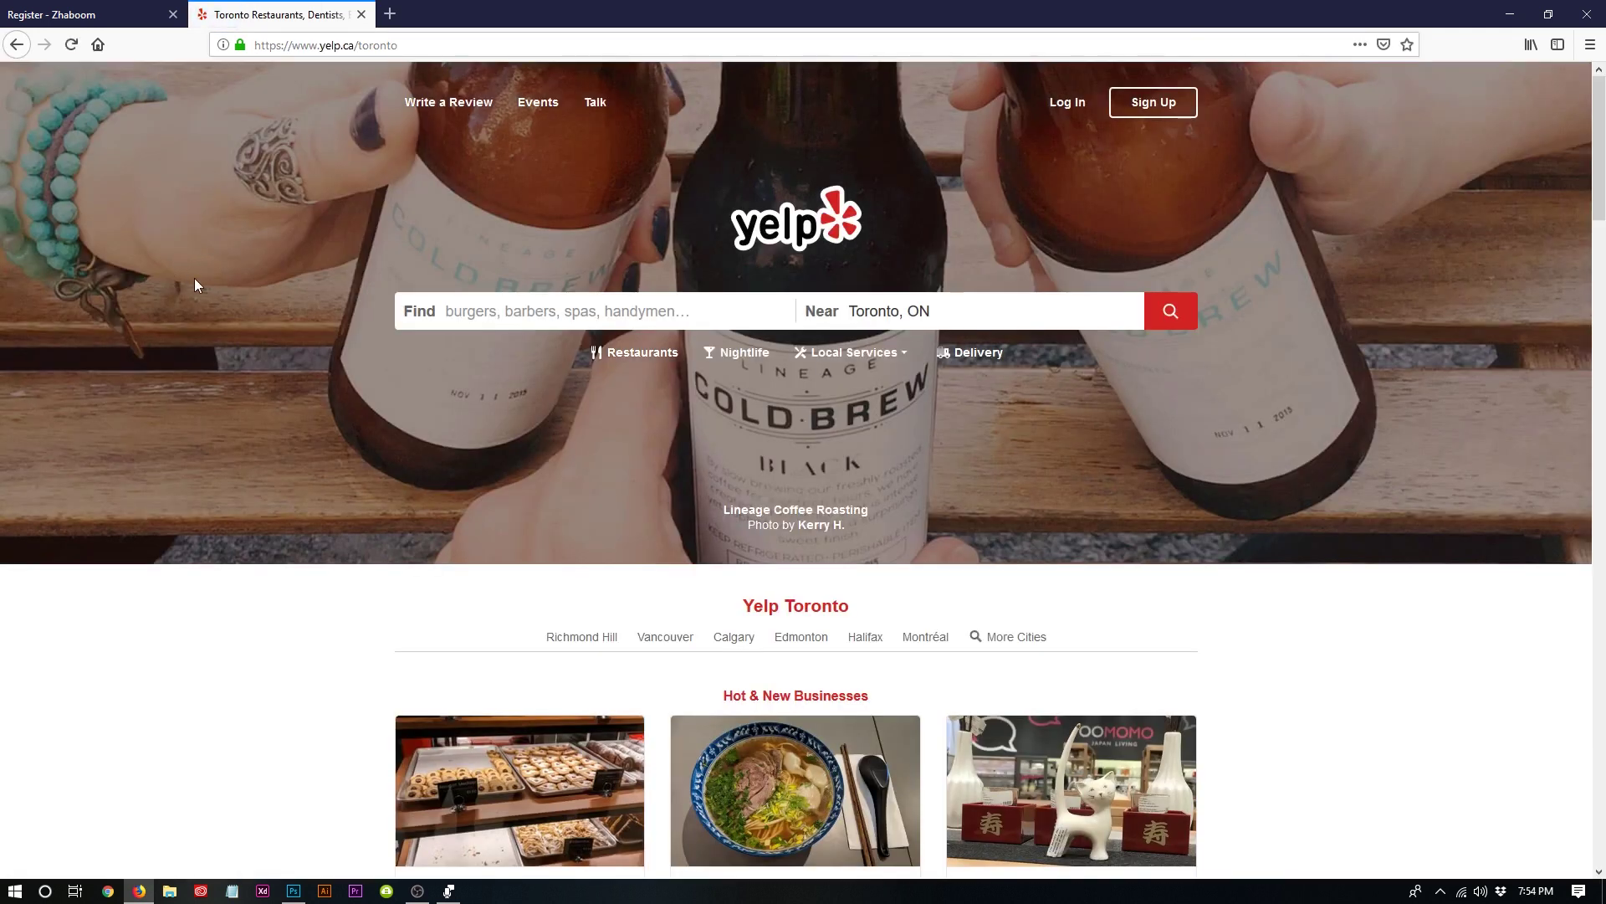
scroll(251, 376, down, 3)
scroll(316, 445, up, 3)
click(84, 14)
- In another new tab, search Google for yellowpages and then zomato
click(310, 15)
click(390, 13)
text(yellowpages)
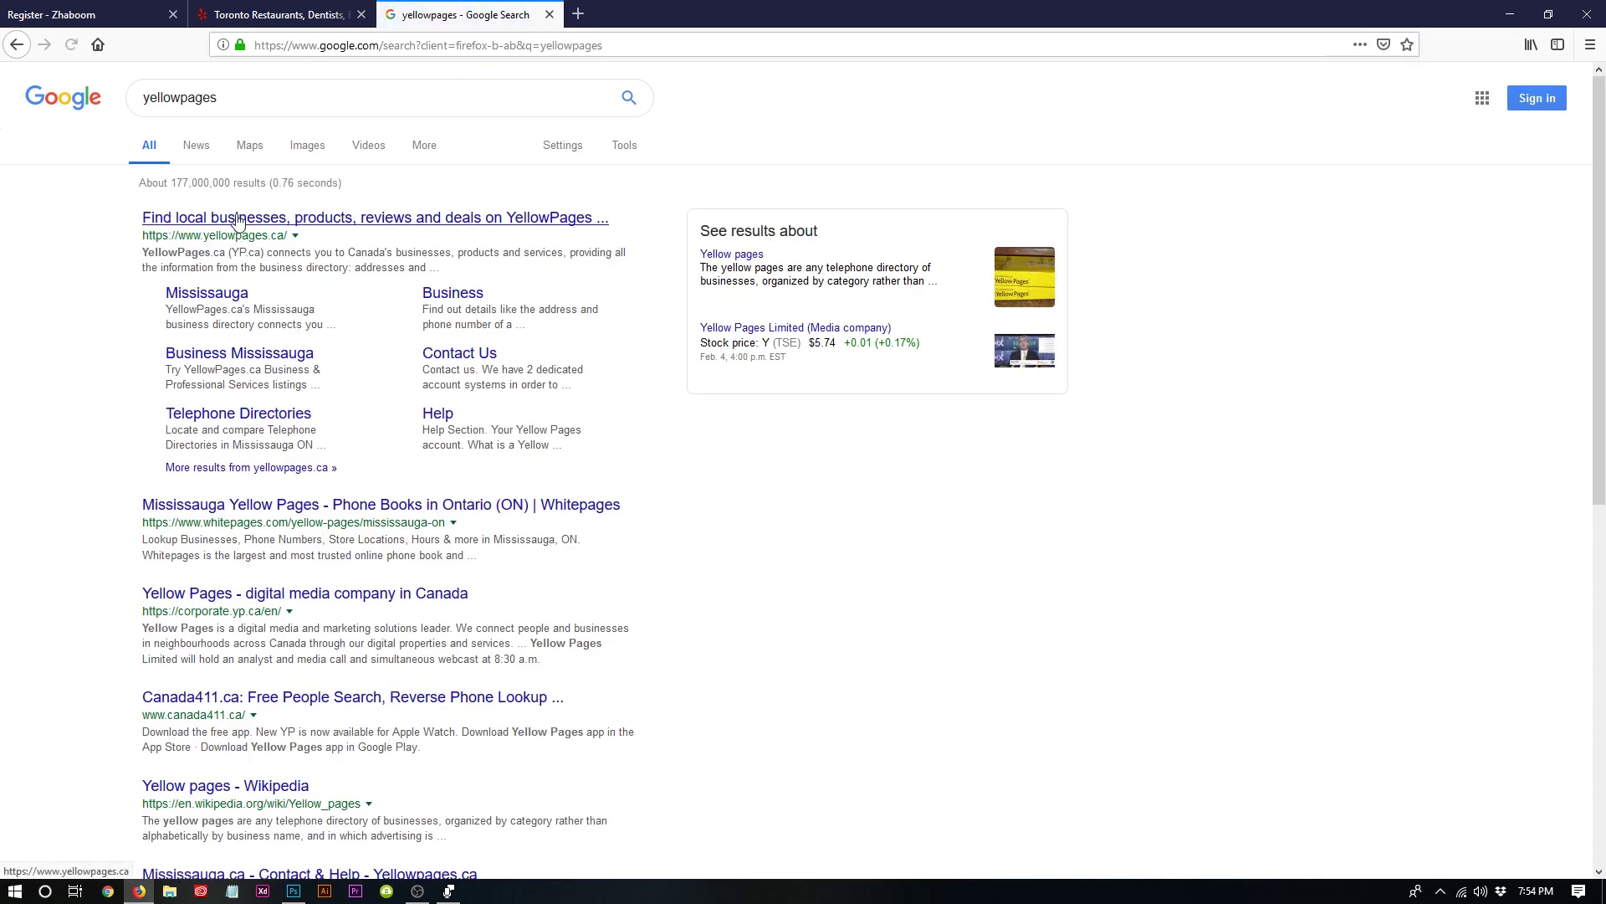
click(312, 95)
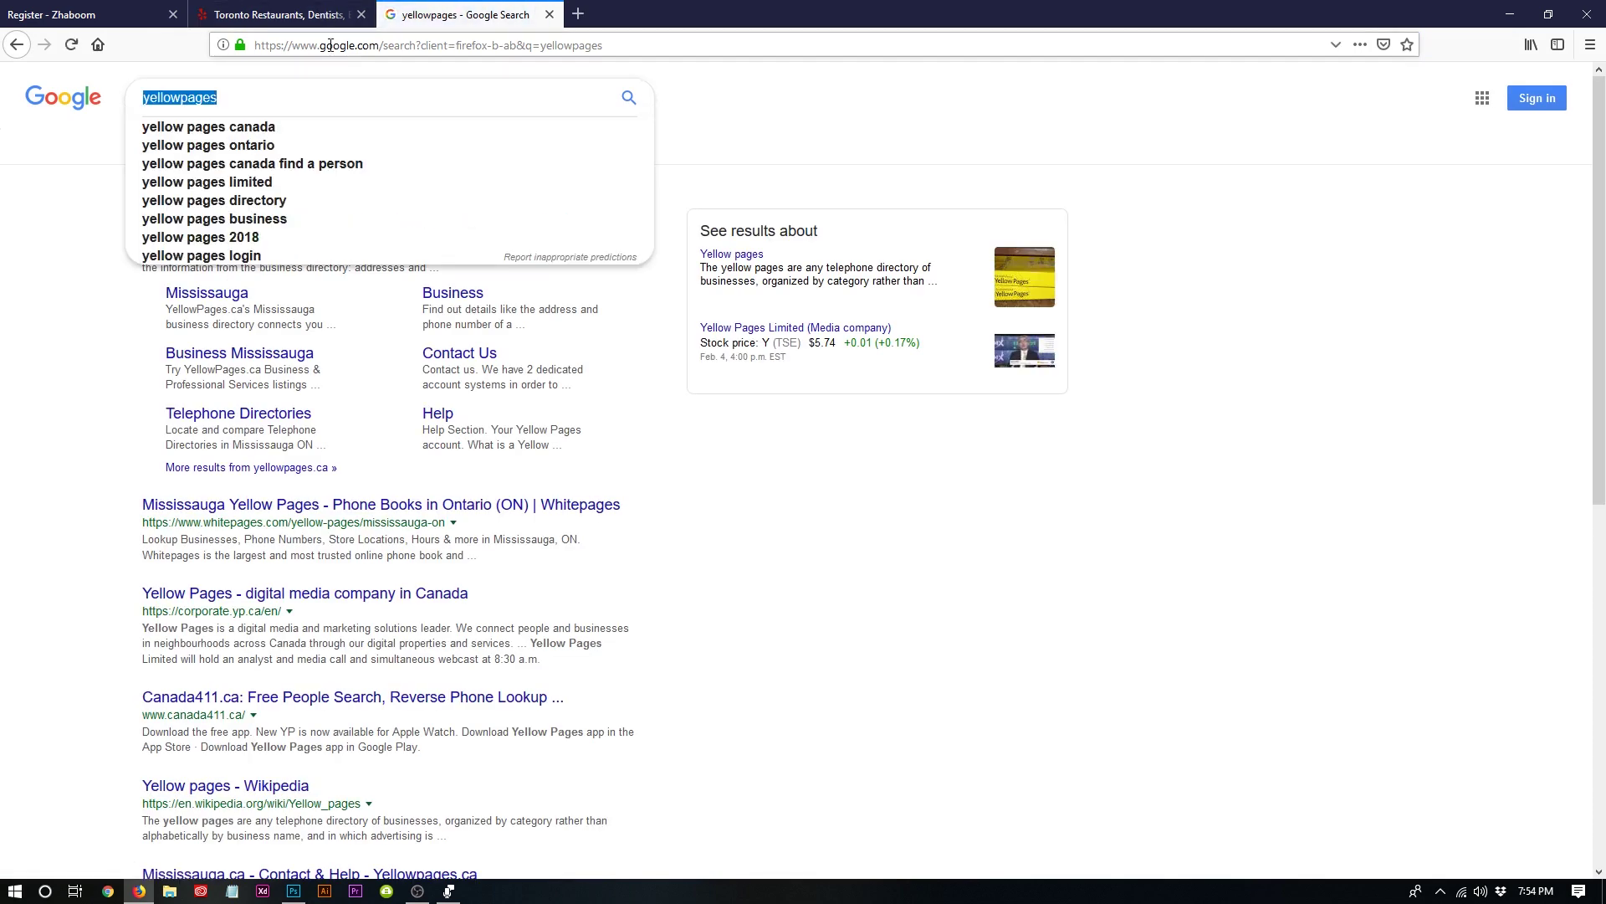
text(zpm)
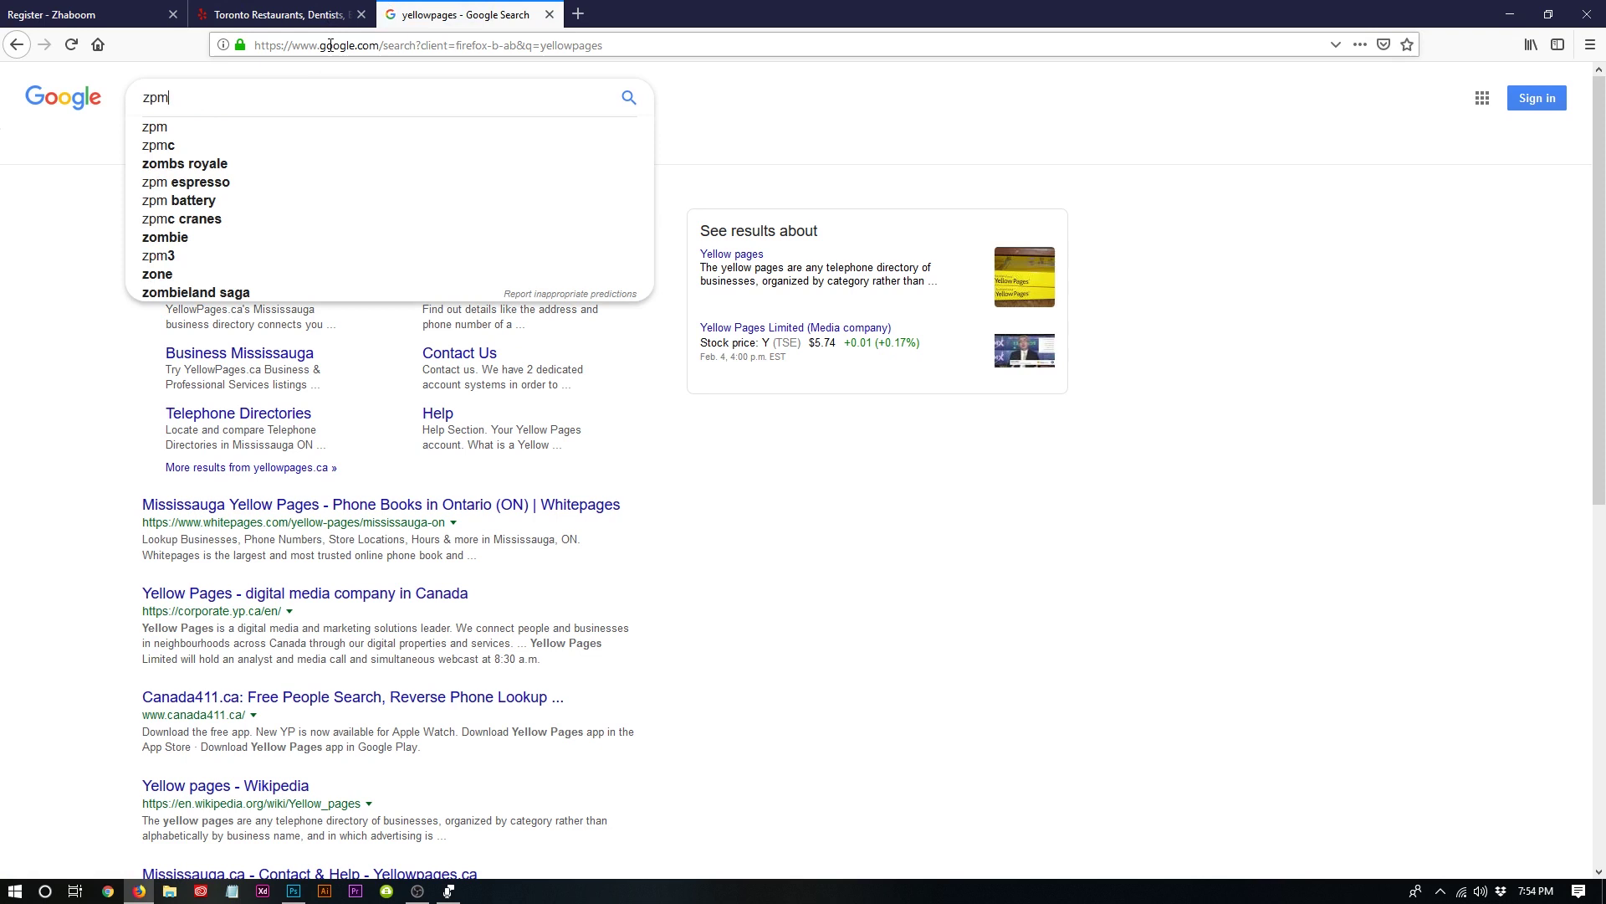
key(BackSpace)
key(BackSpace)
text(oma)
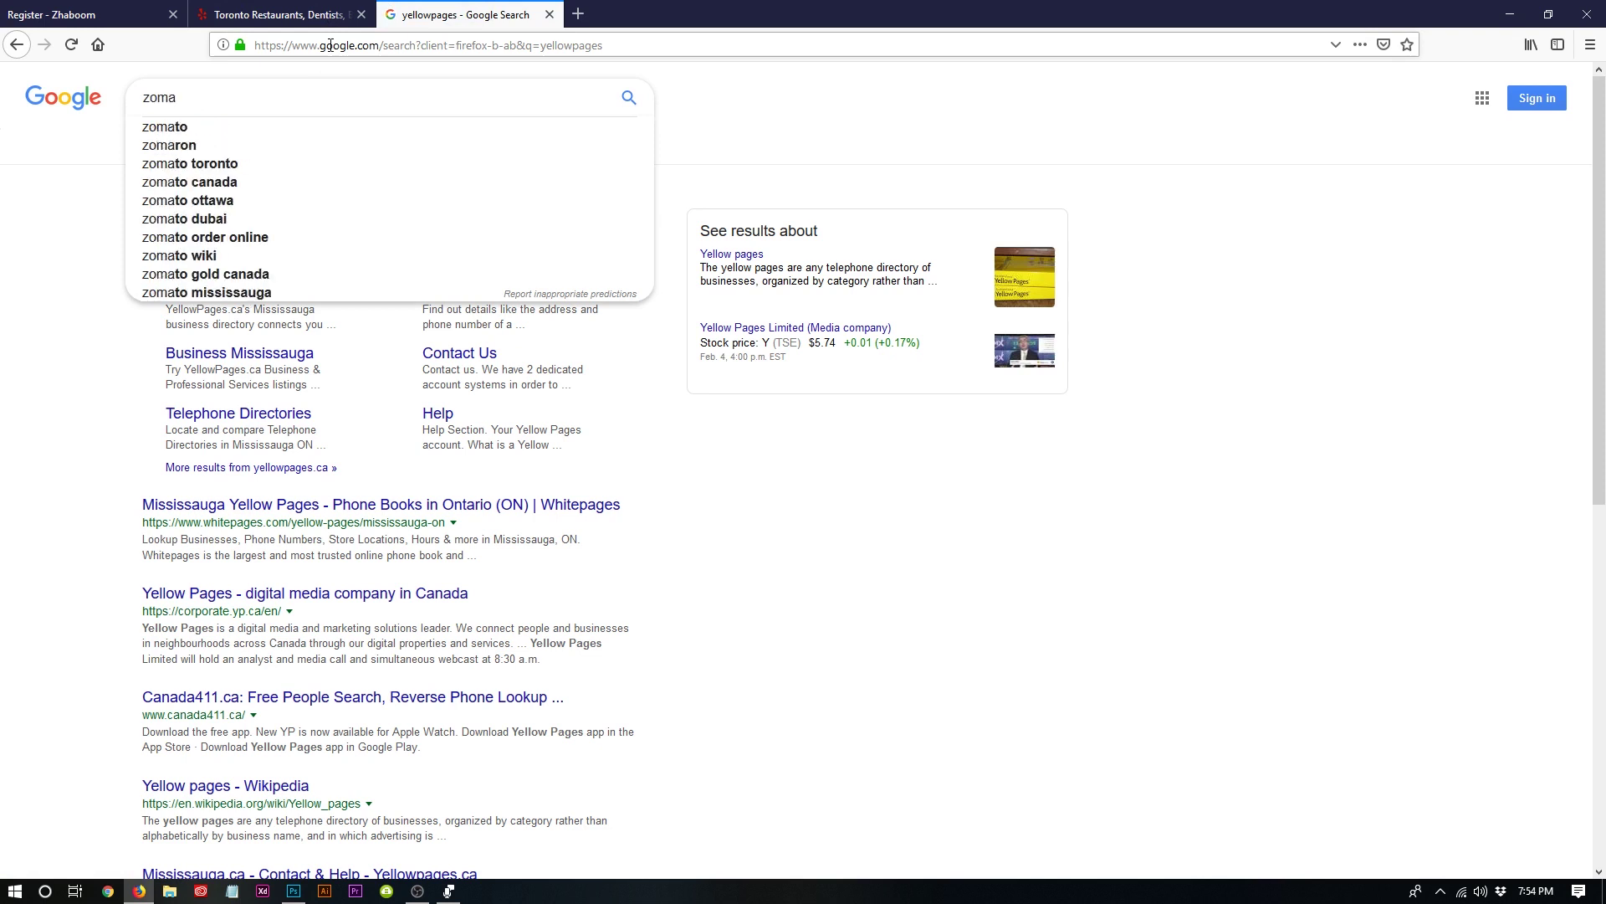
key(Down)
key(Return)
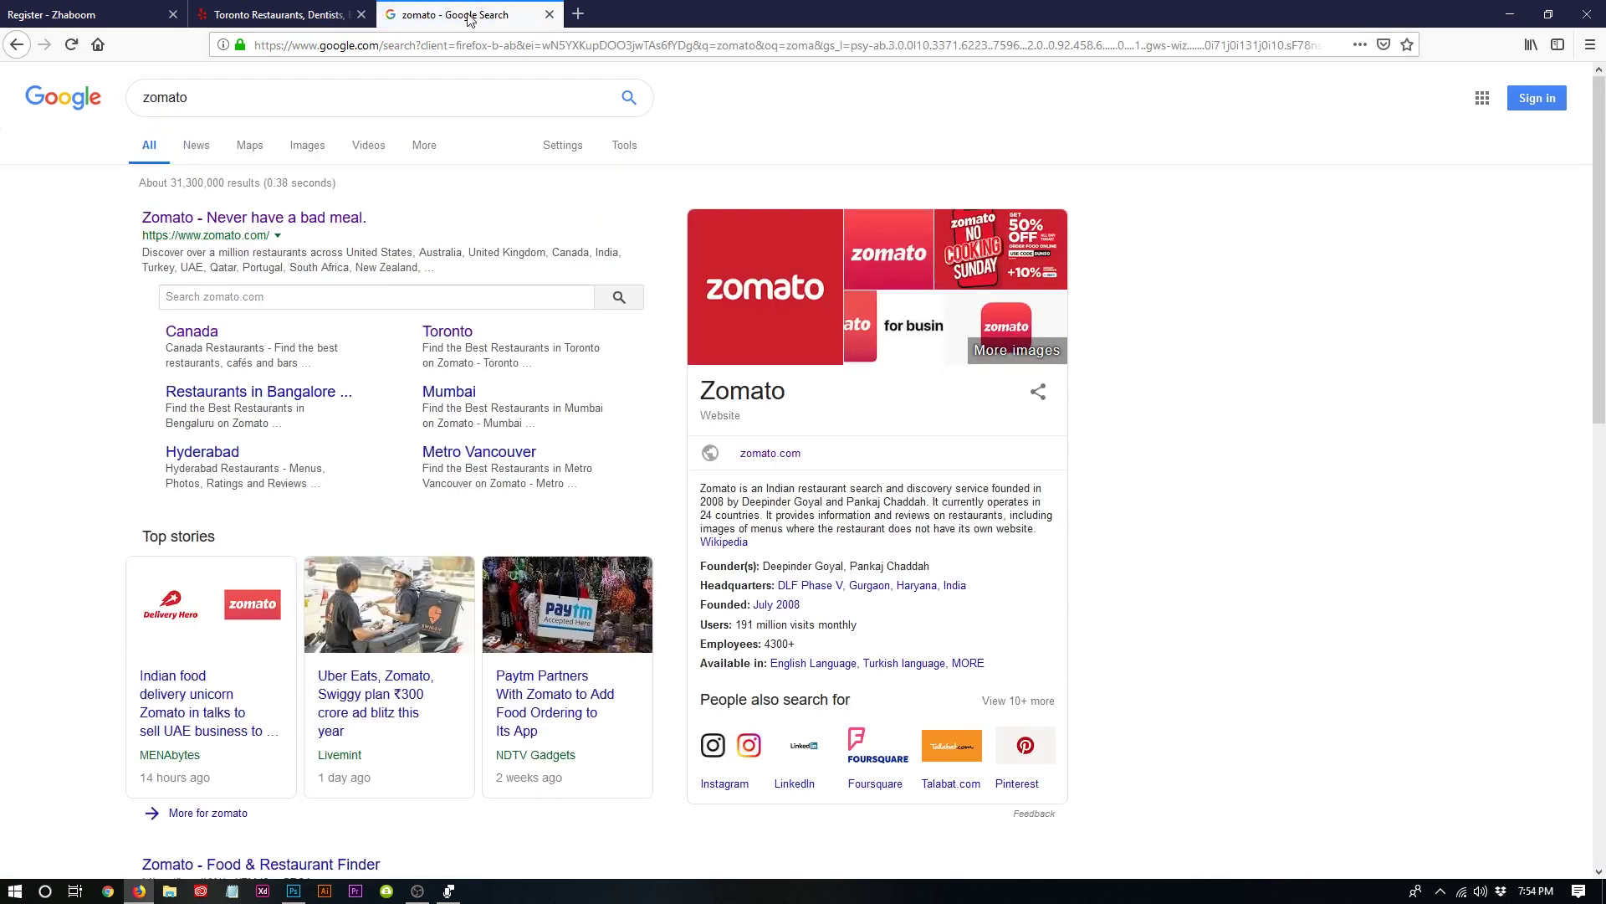
- Search Google for justeat, then close the search tab
double_click(264, 108)
text(justeat)
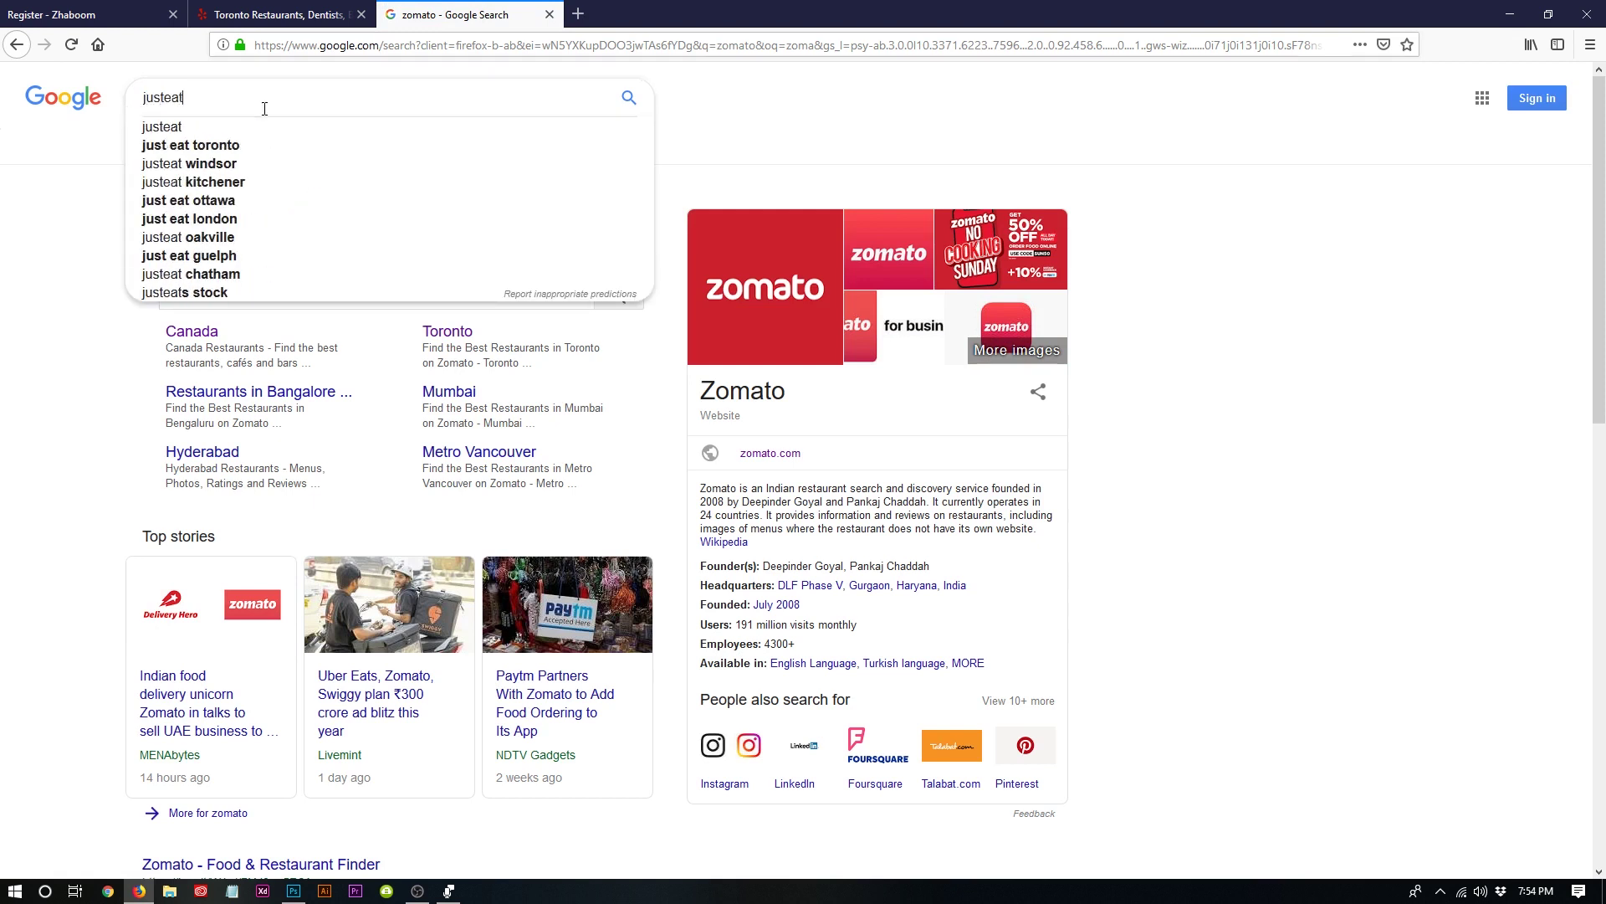
key(Return)
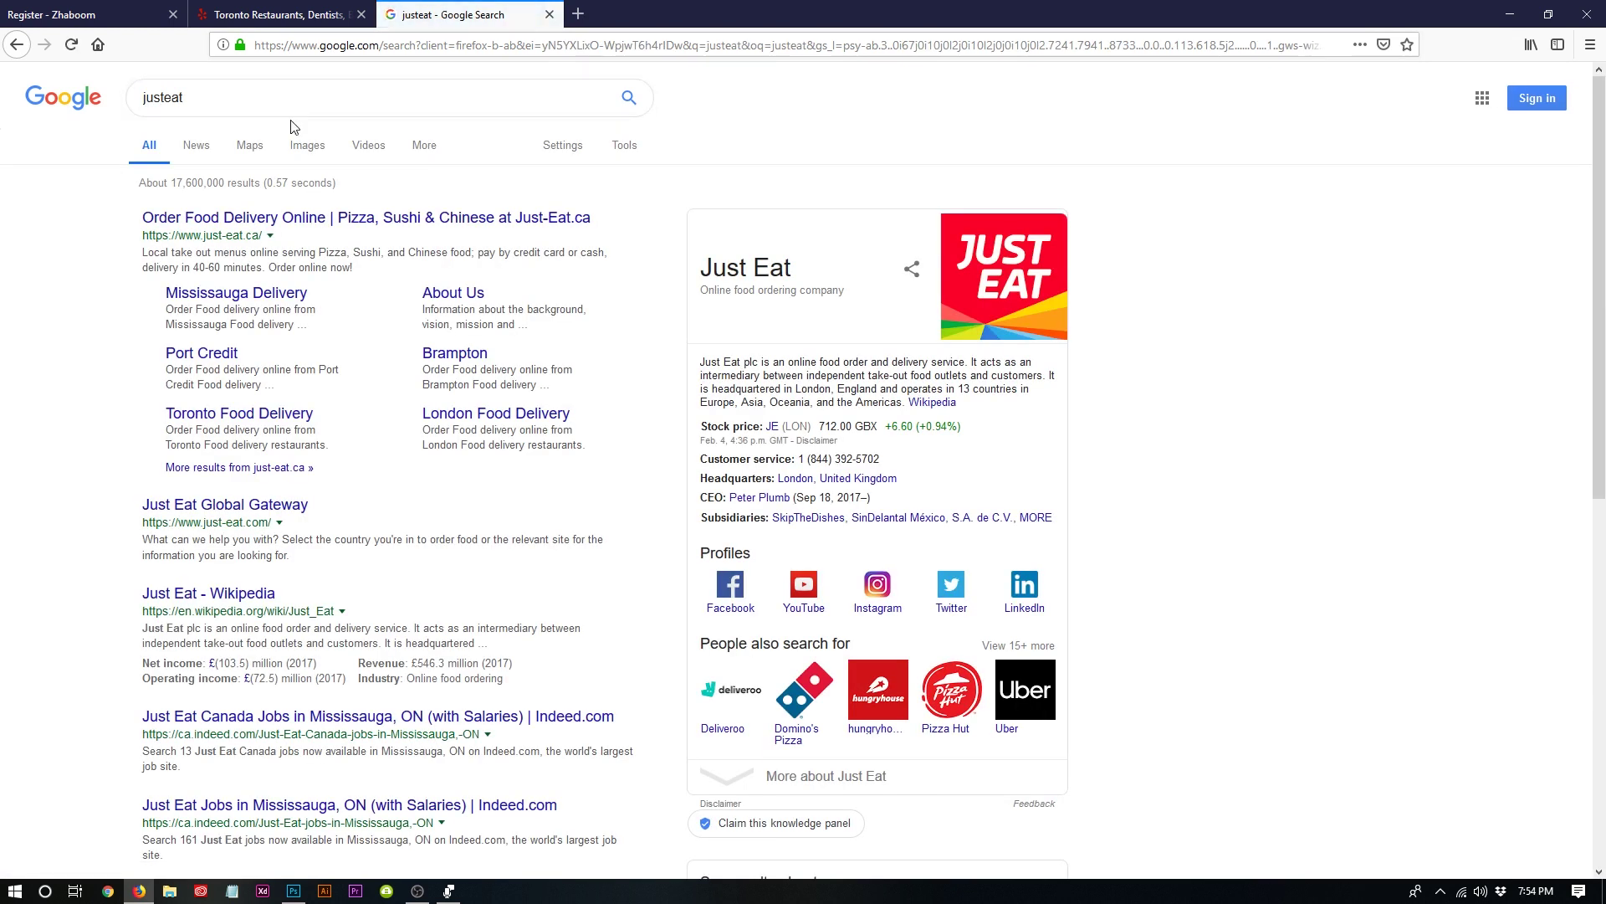
key(ctrl+w)
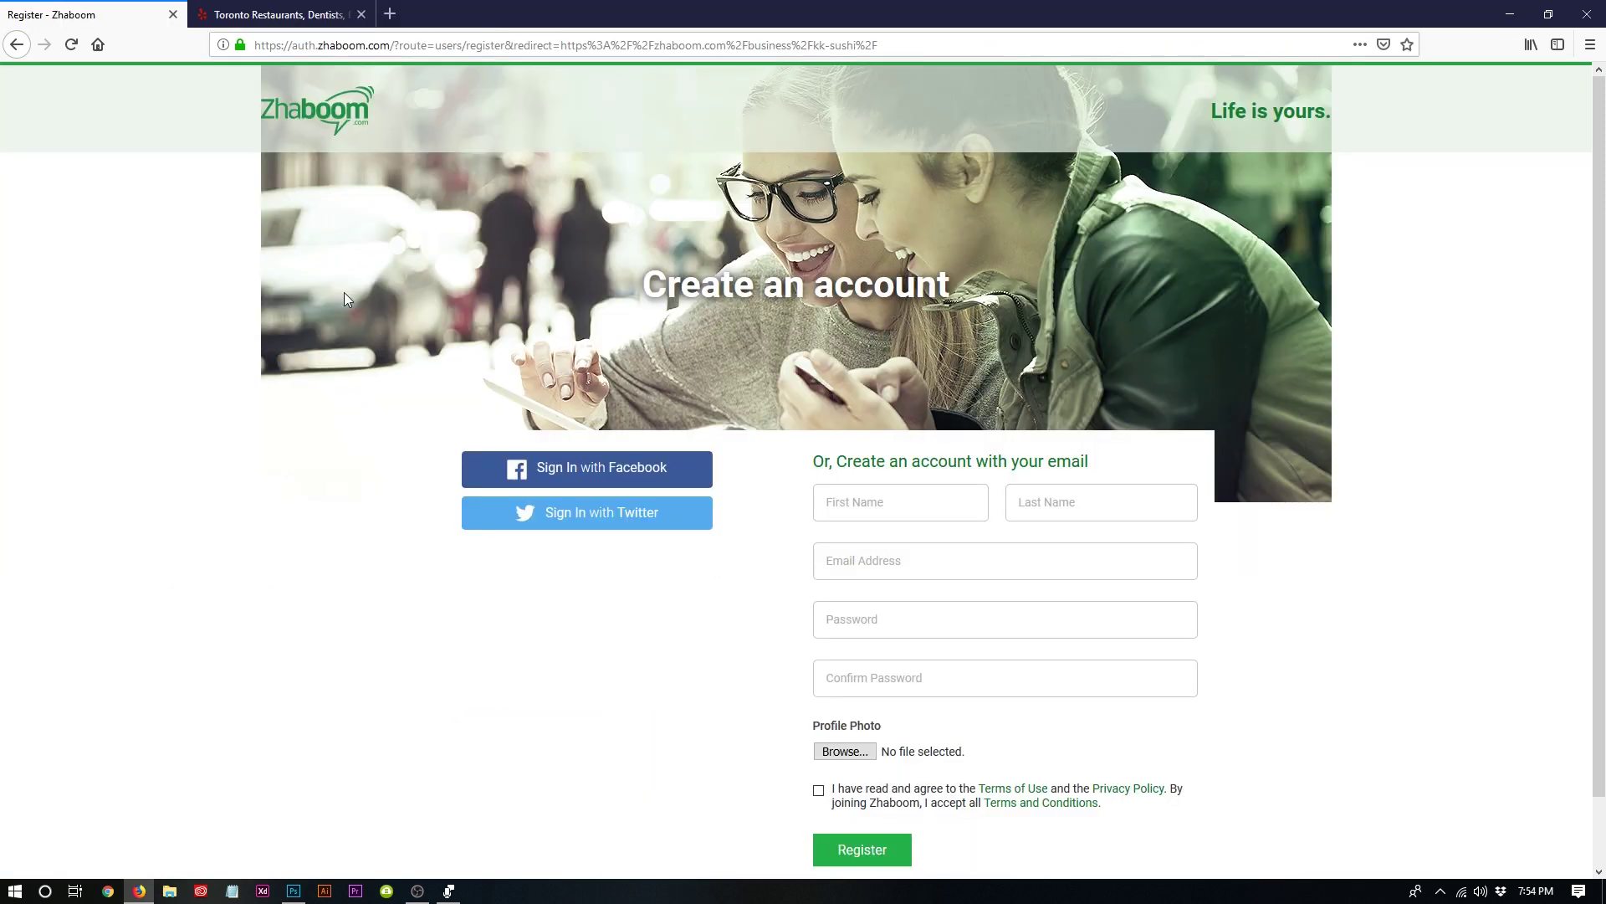
- Go to the Yelp Toronto tab and open the Danish Pastry House business page
key(ctrl+Tab)
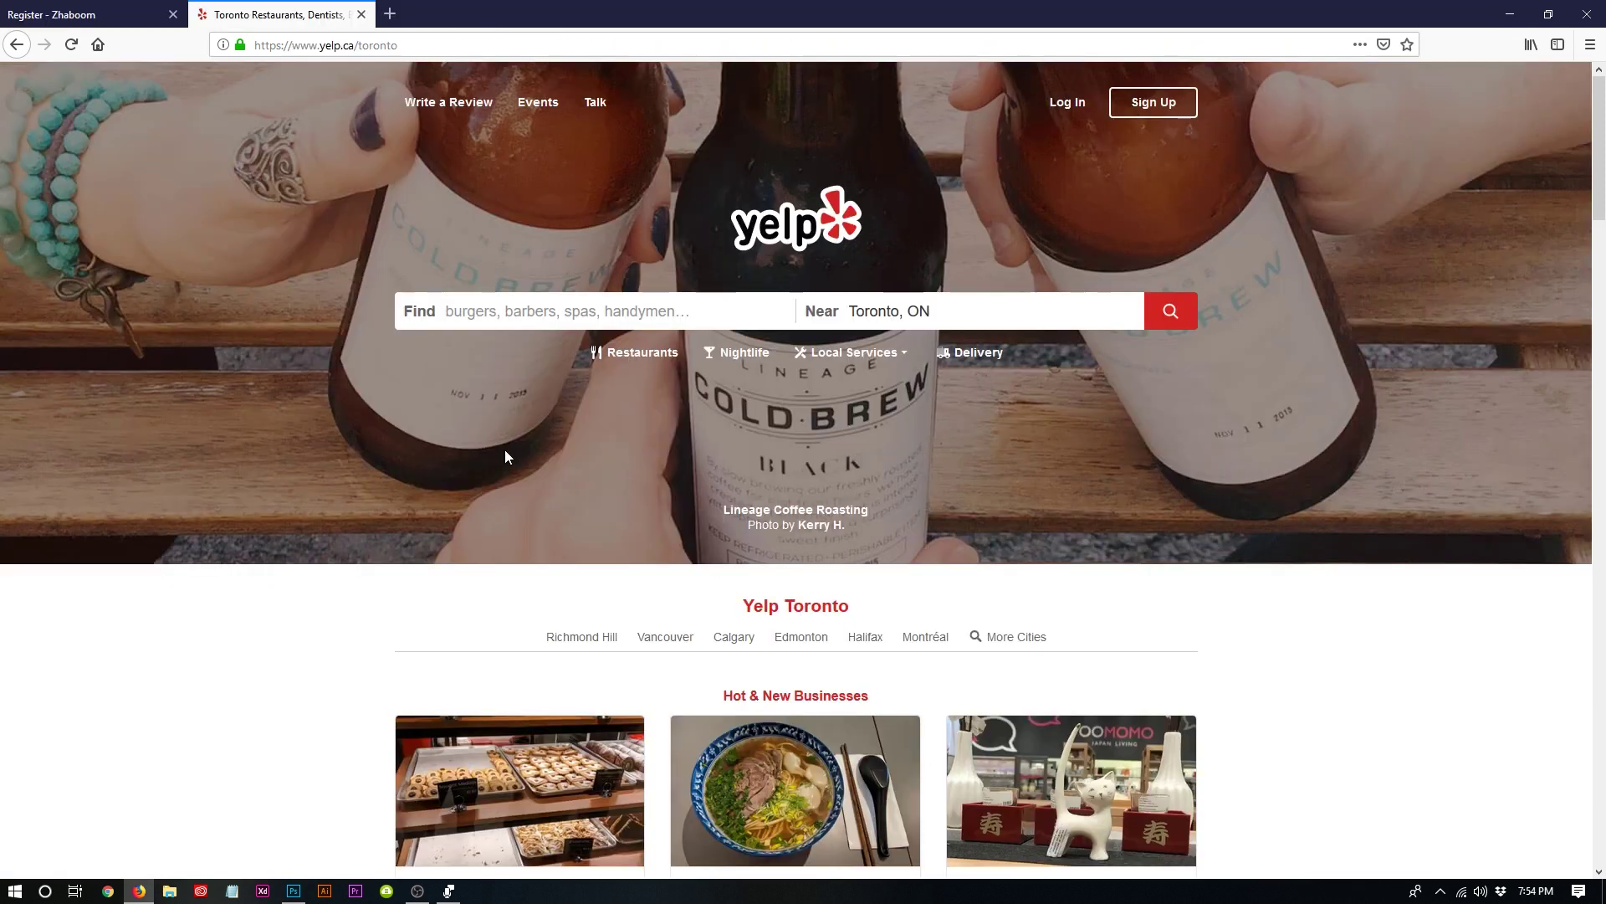
scroll(495, 444, down, 4)
scroll(402, 553, up, 3)
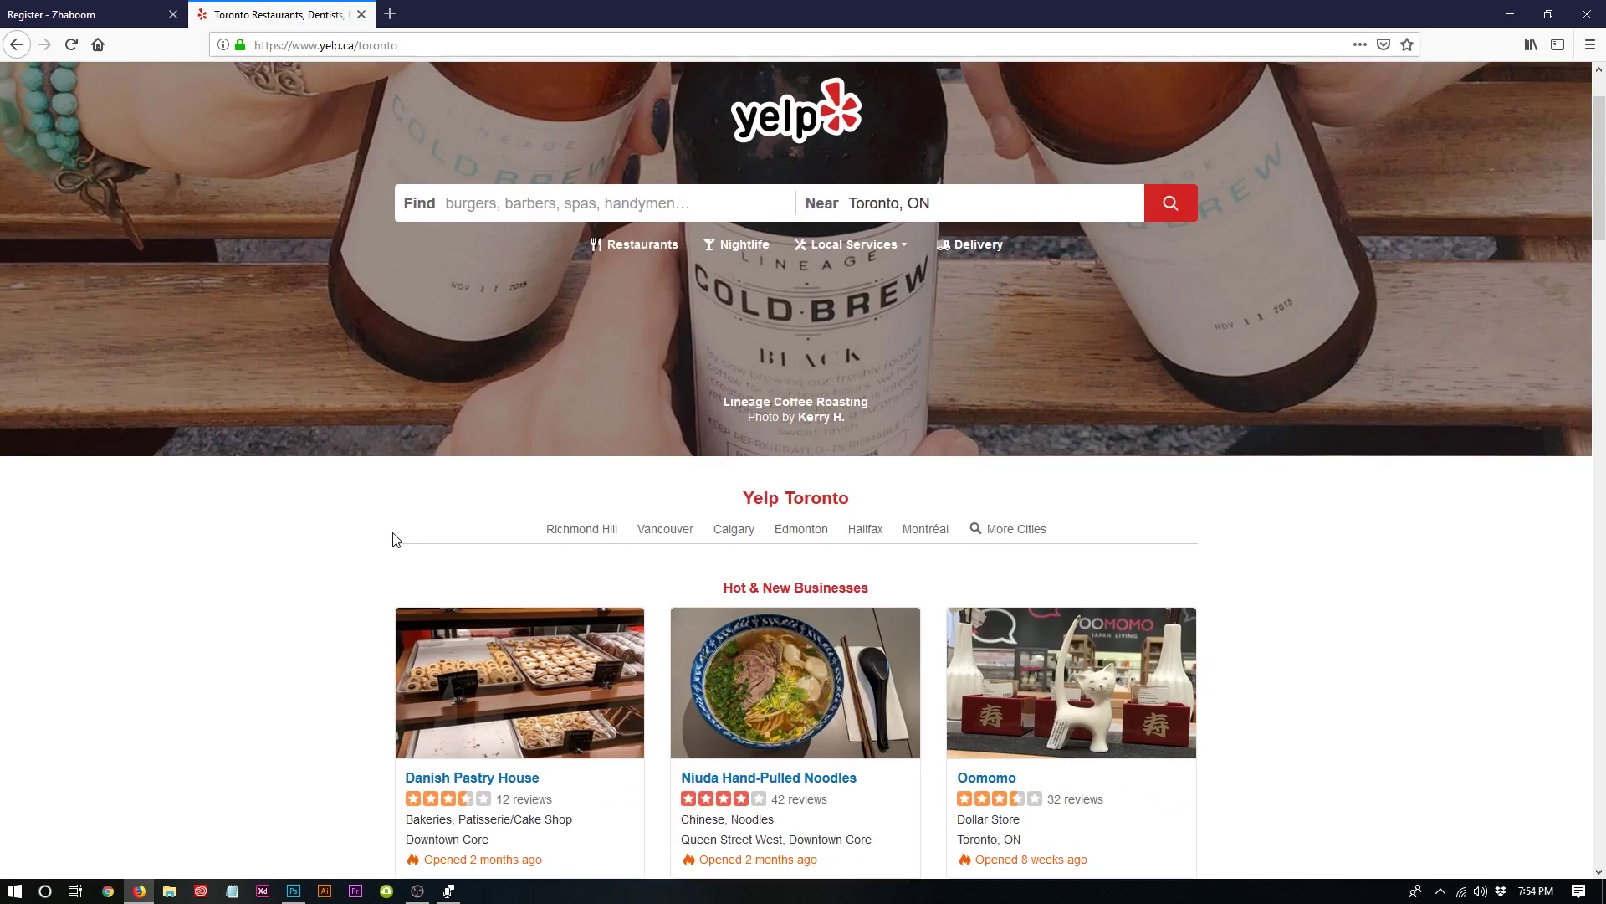
scroll(397, 539, down, 4)
click(530, 466)
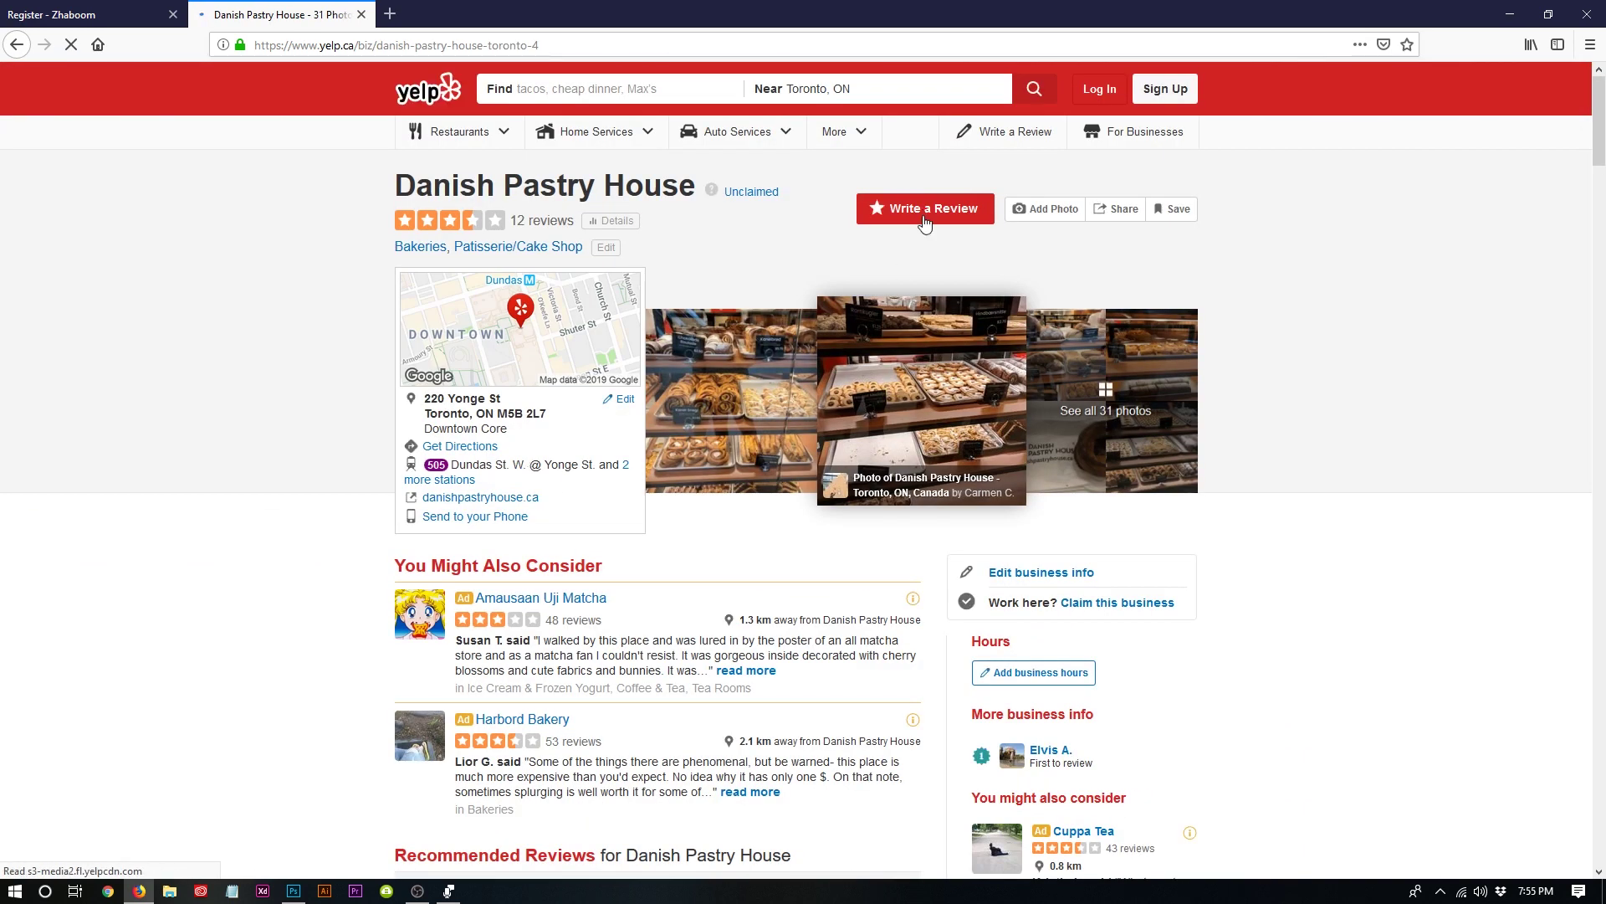
- Write a five-star Danish Pastry House review of pasted yelp.ca/toronto links and post it
click(924, 220)
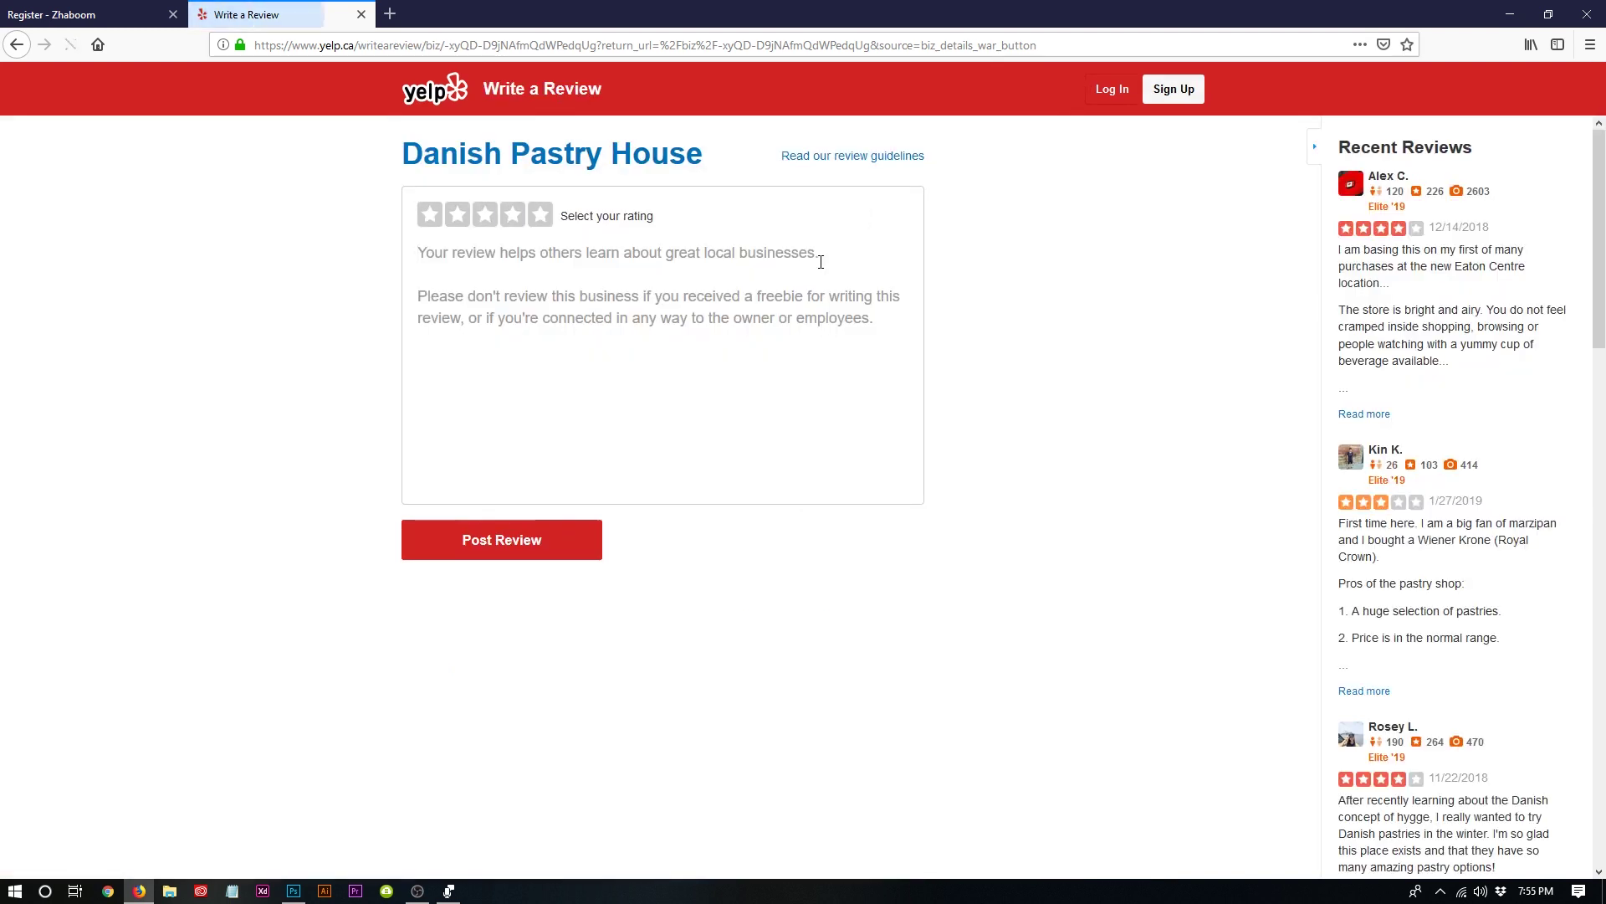
click(536, 216)
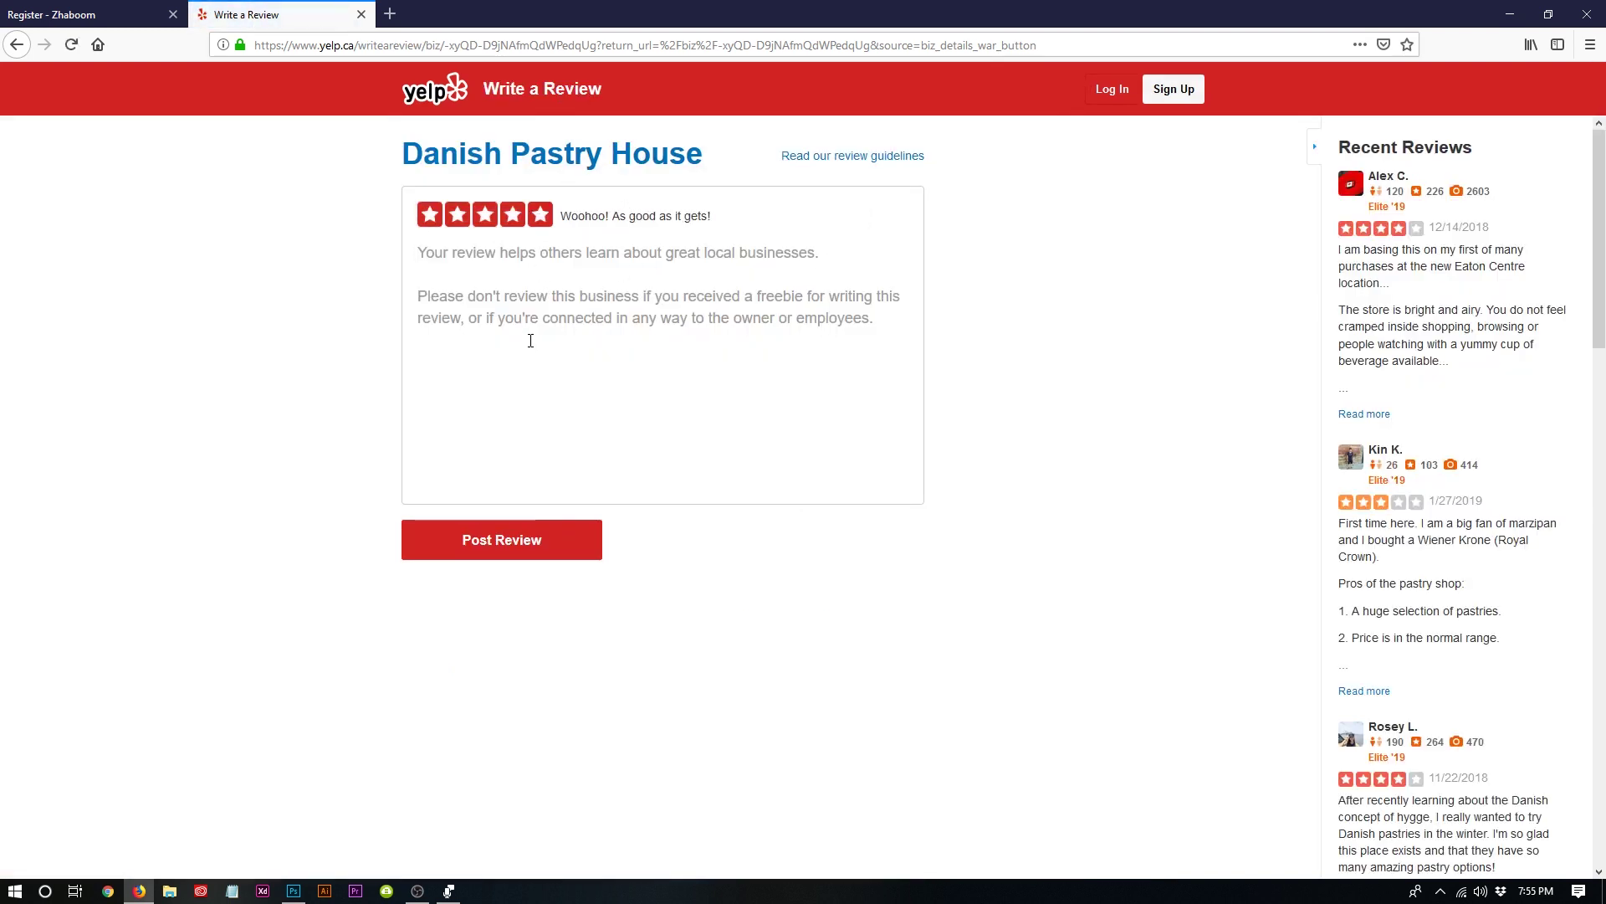
key(ctrl+v)
key(ctrl+v)
key(ctrl+v)
key(ctrl+v)
key(ctrl+v)
key(ctrl+v)
key(ctrl+v)
key(ctrl+v)
key(ctrl+v)
key(ctrl+v)
key(ctrl+v)
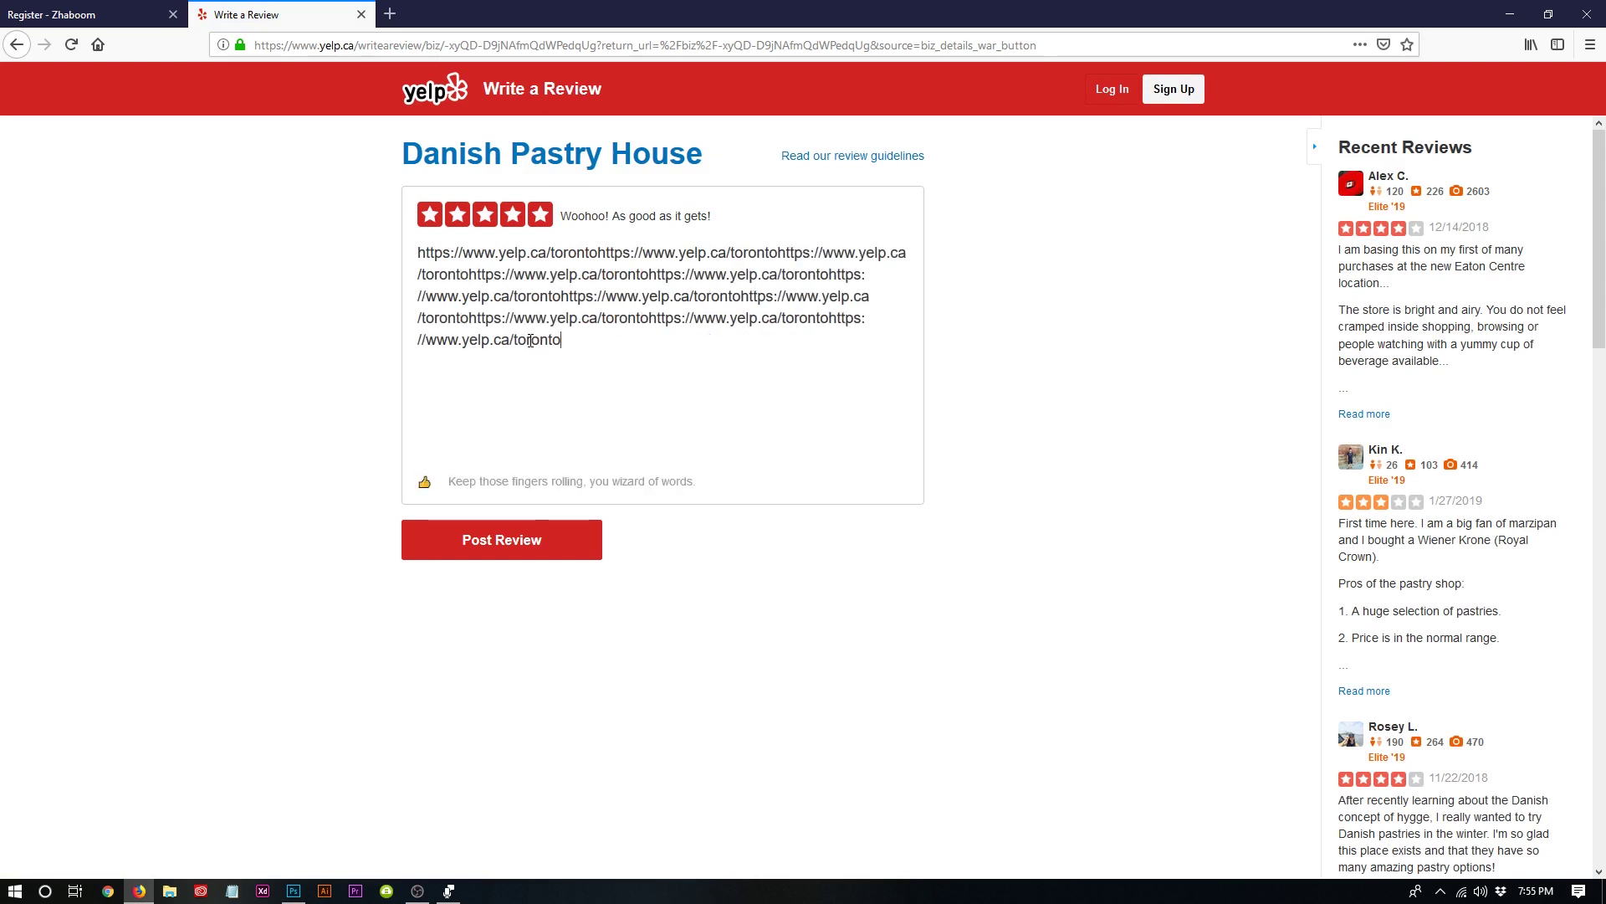
key(ctrl+v)
key(ctrl+v)
key(ctrl+v)
key(ctrl+v)
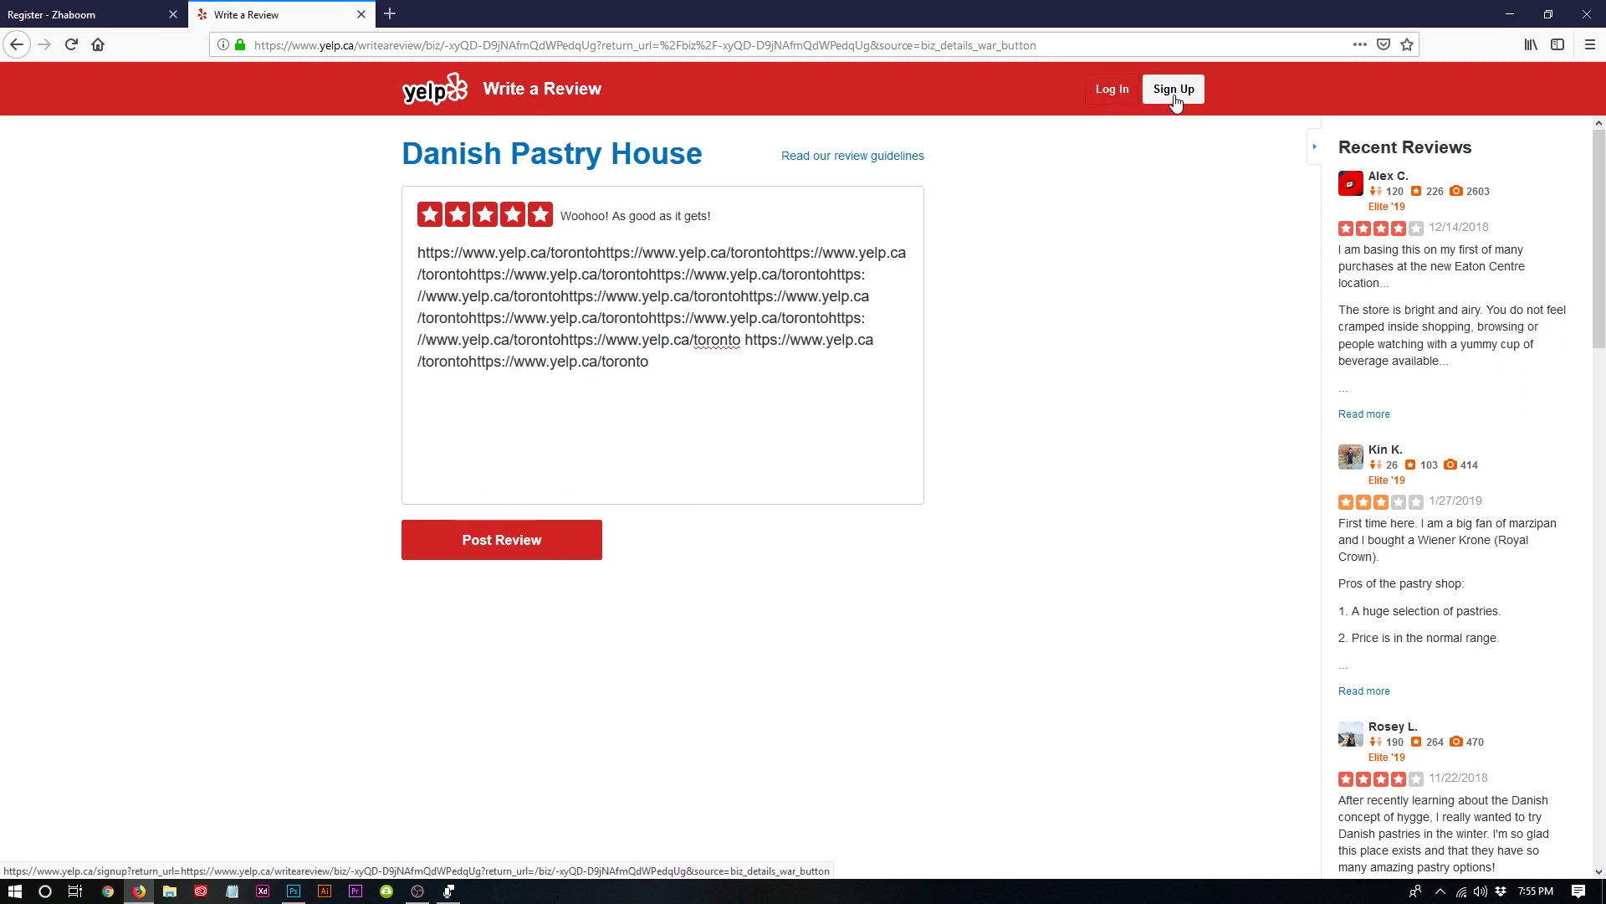
click(459, 541)
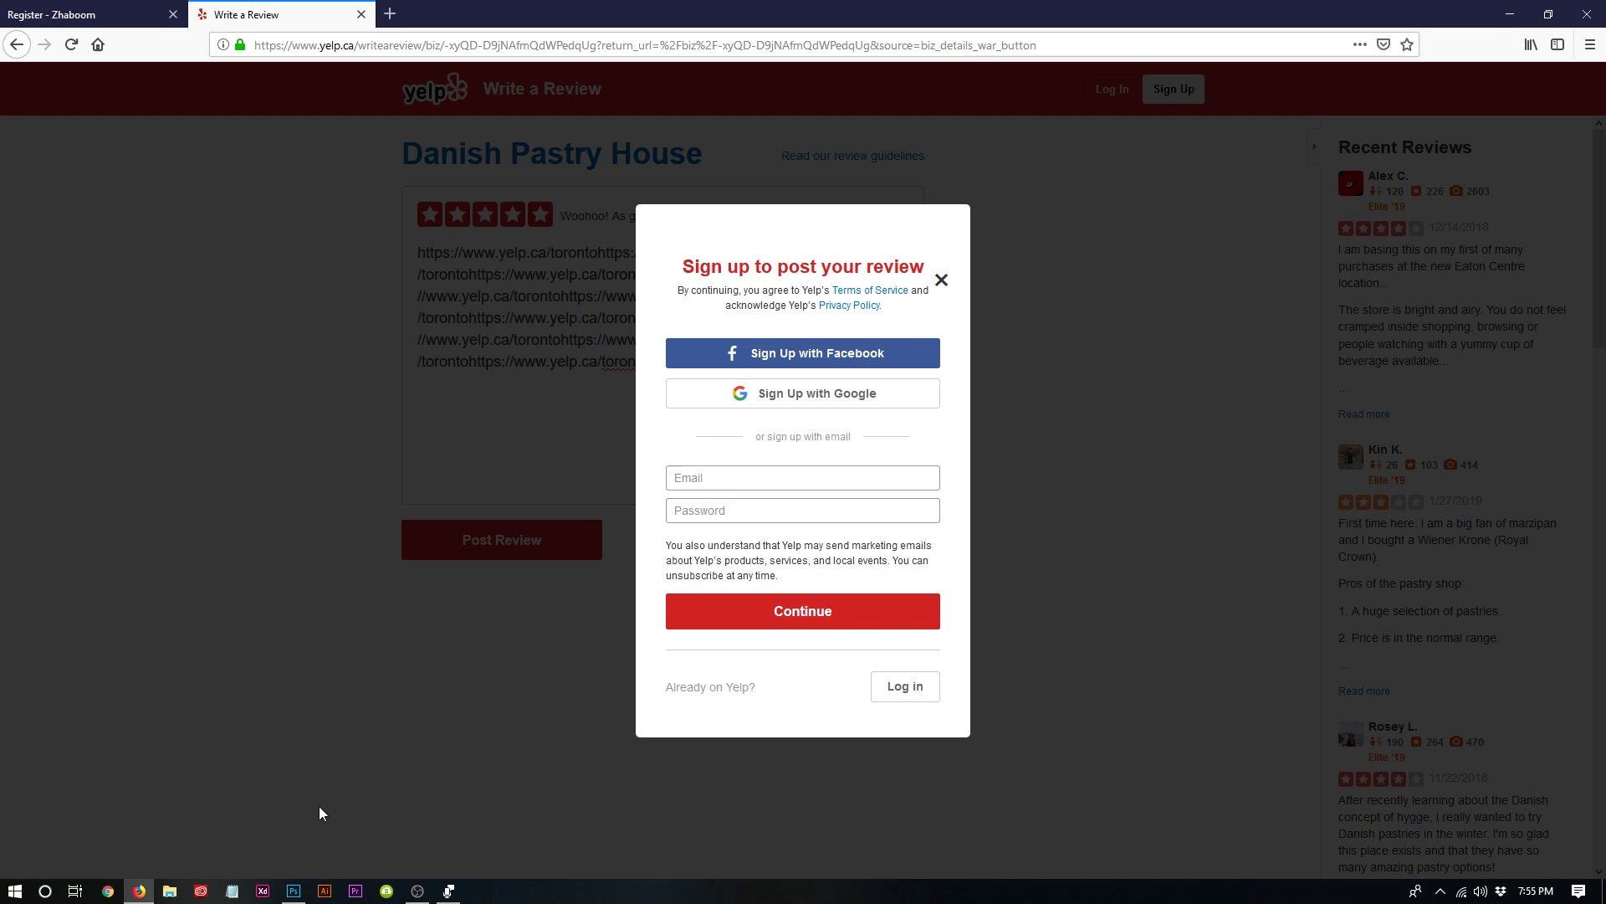
- Return to the Zhaboom Create an account tab after the Yelp sign-up prompt loads
click(139, 10)
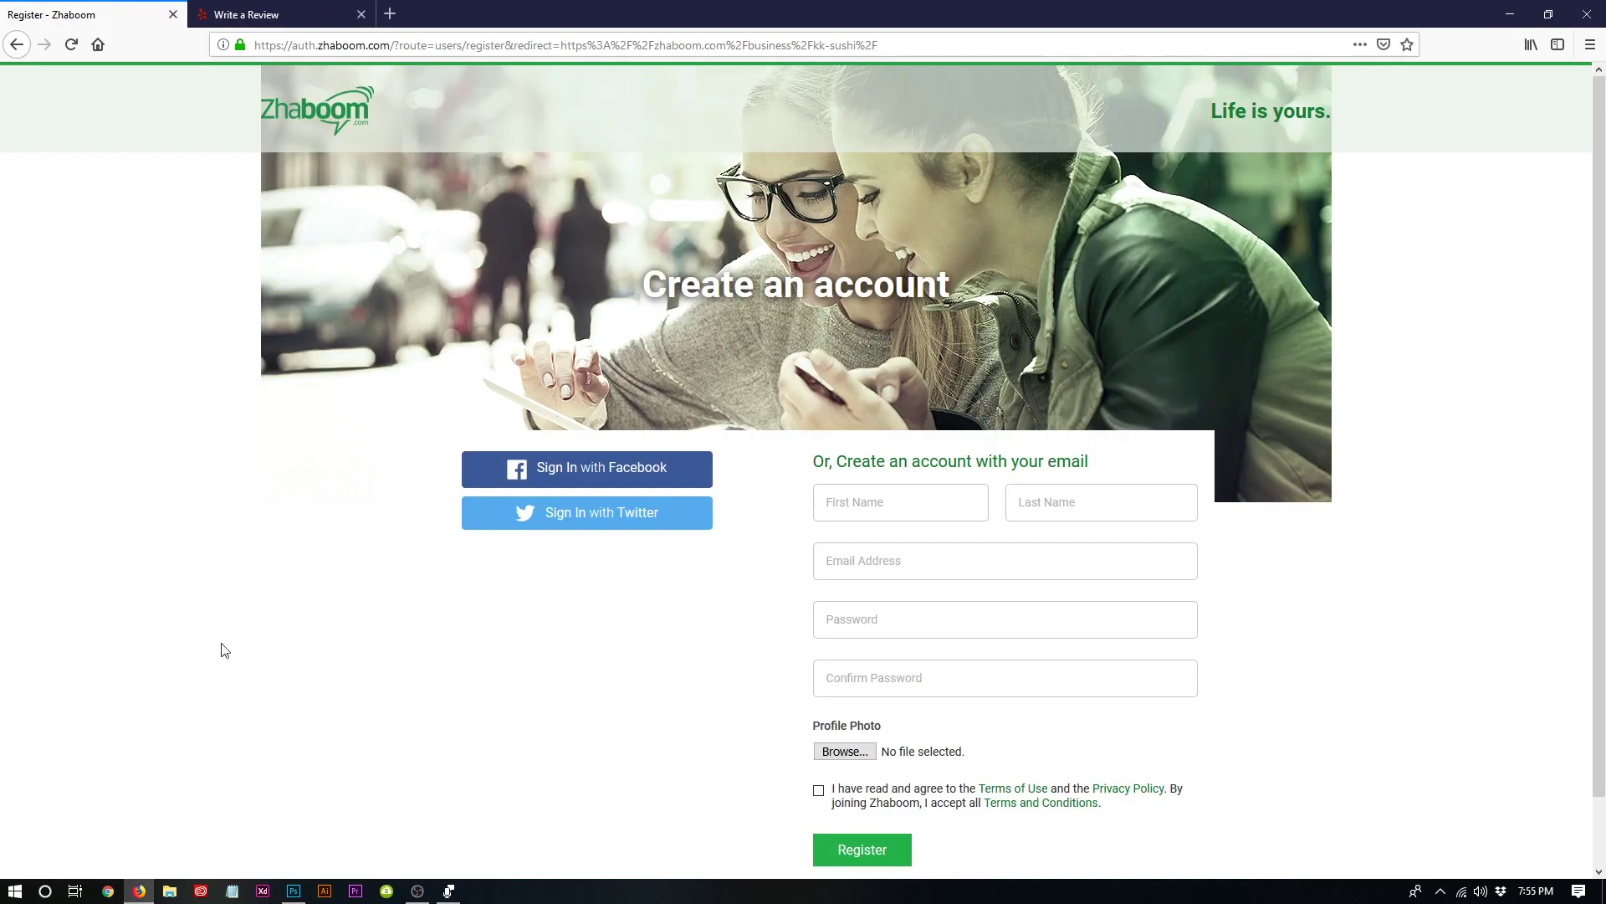
- In Photoshop, make Layer 31's black overlay and the login group visible
click(297, 892)
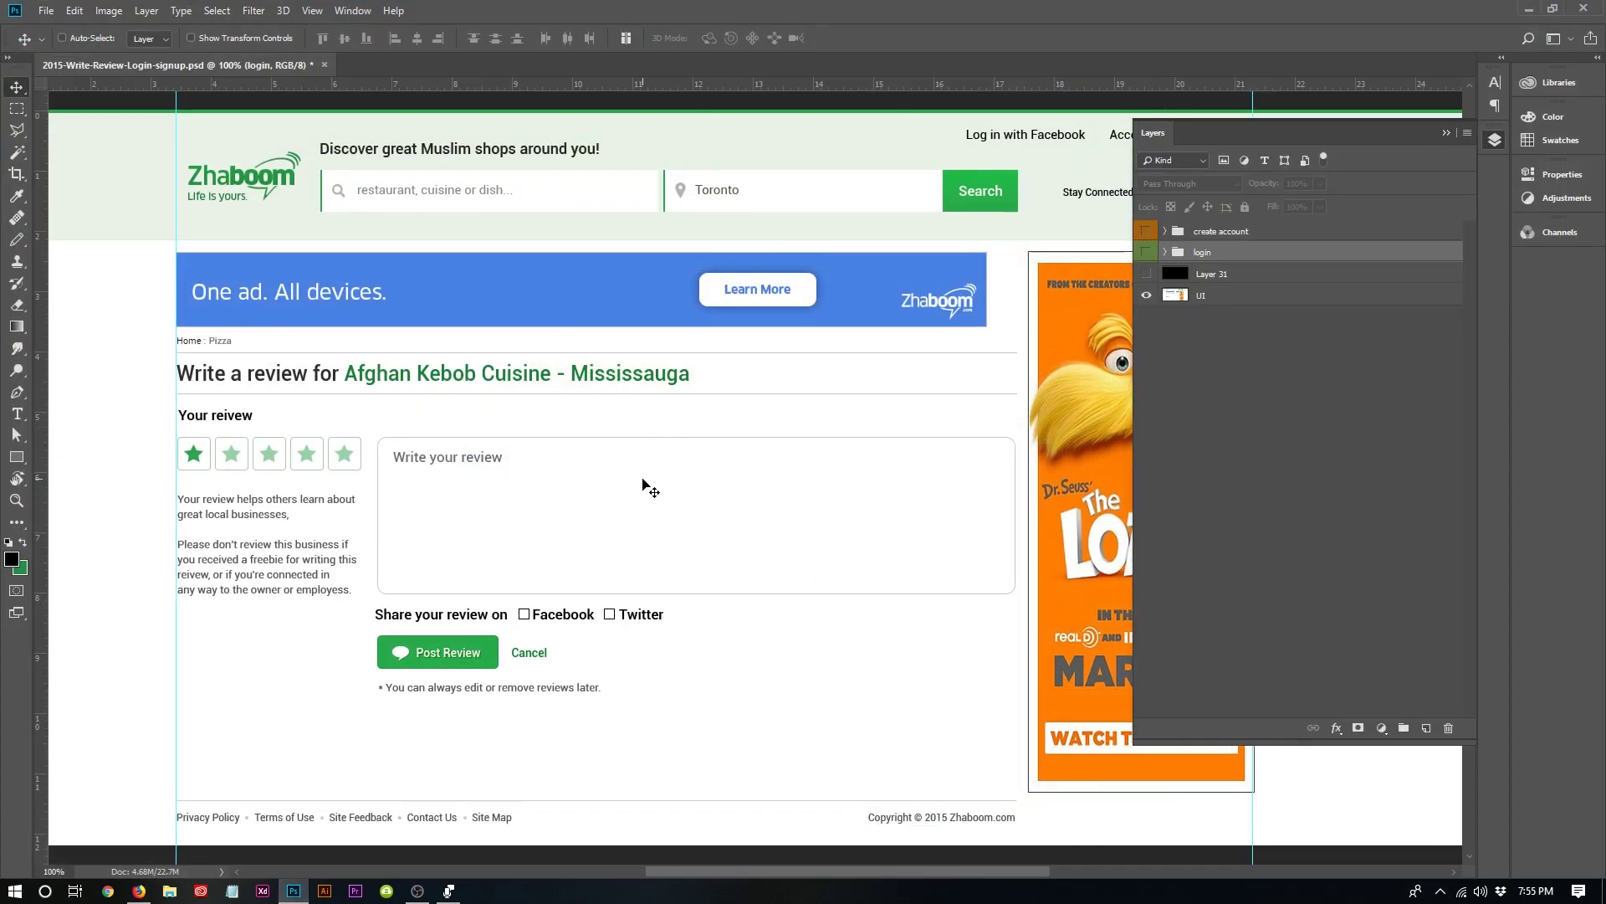
scroll(645, 484, up, 1)
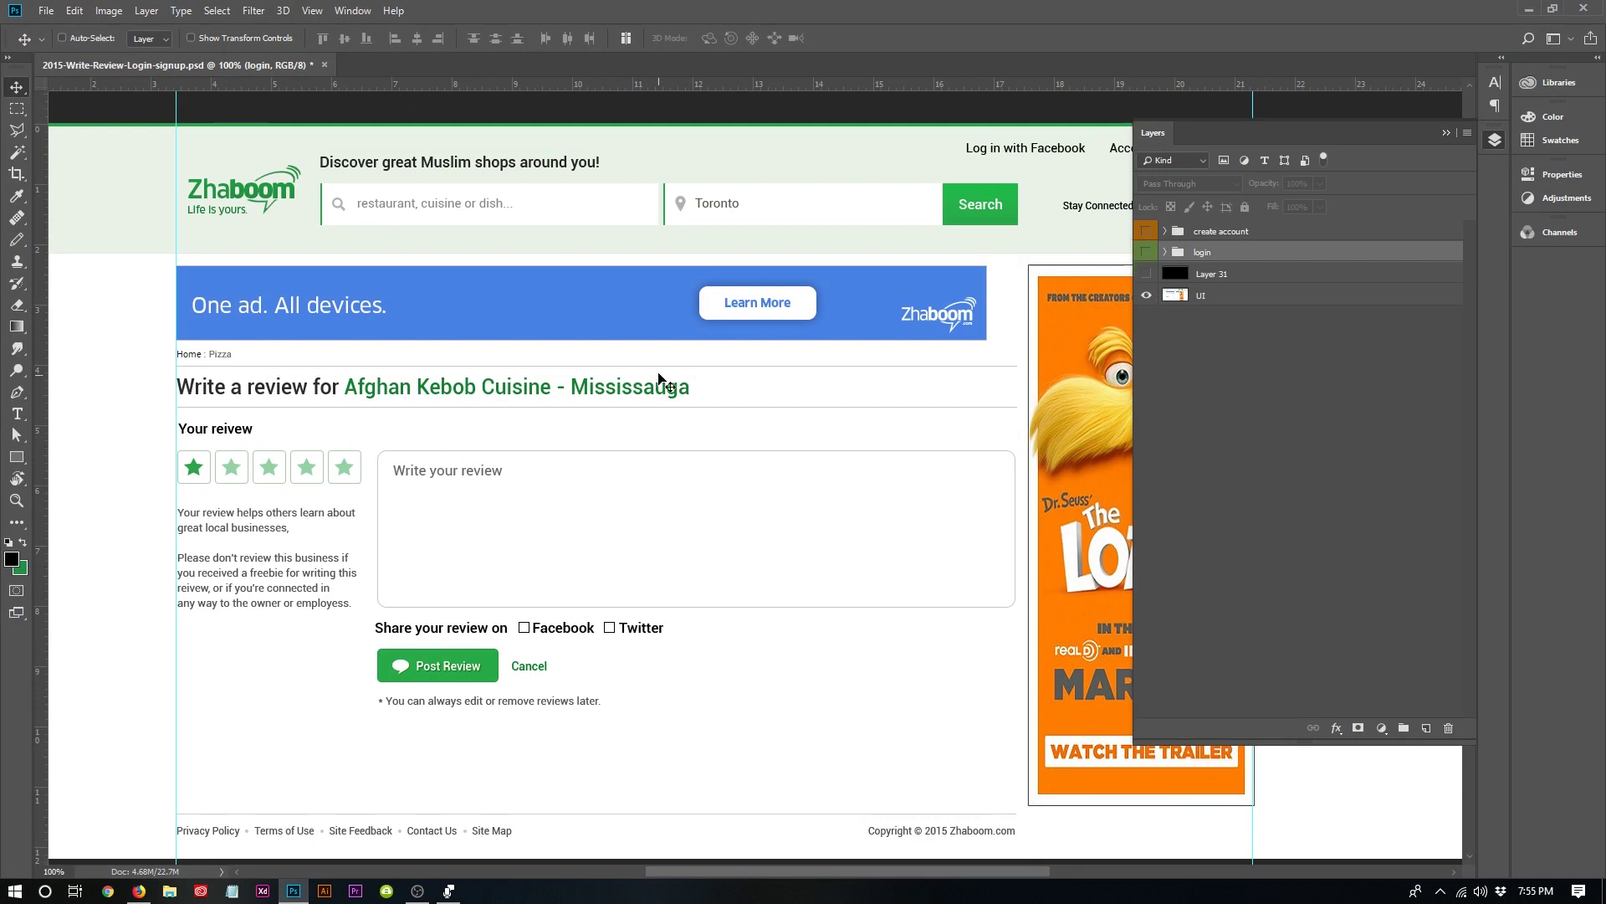
click(1147, 274)
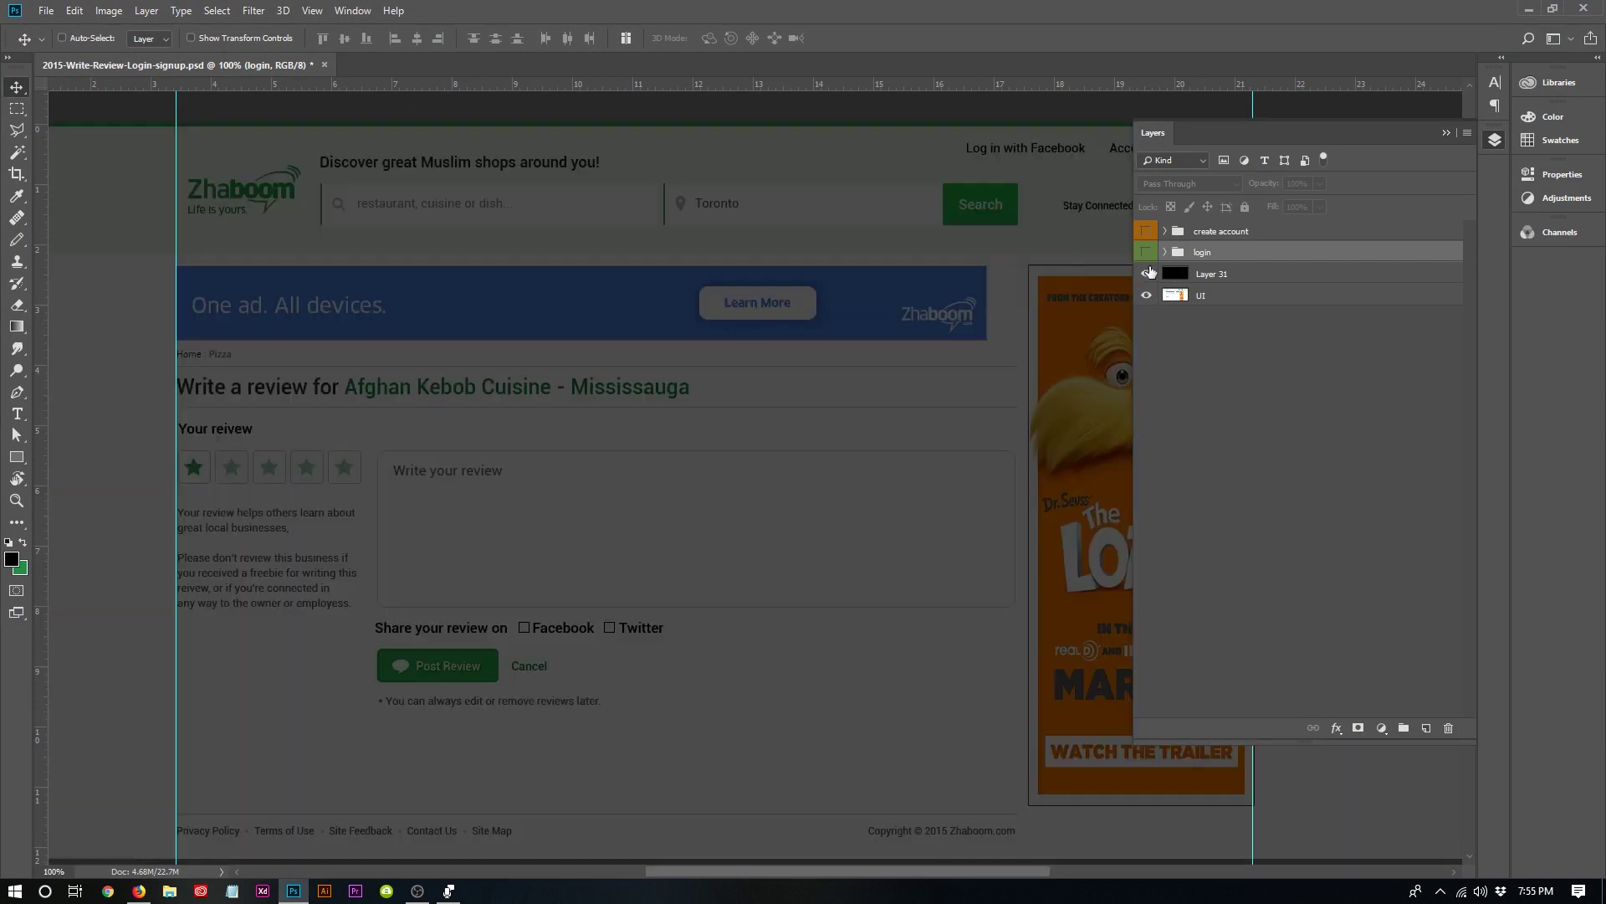
click(1147, 252)
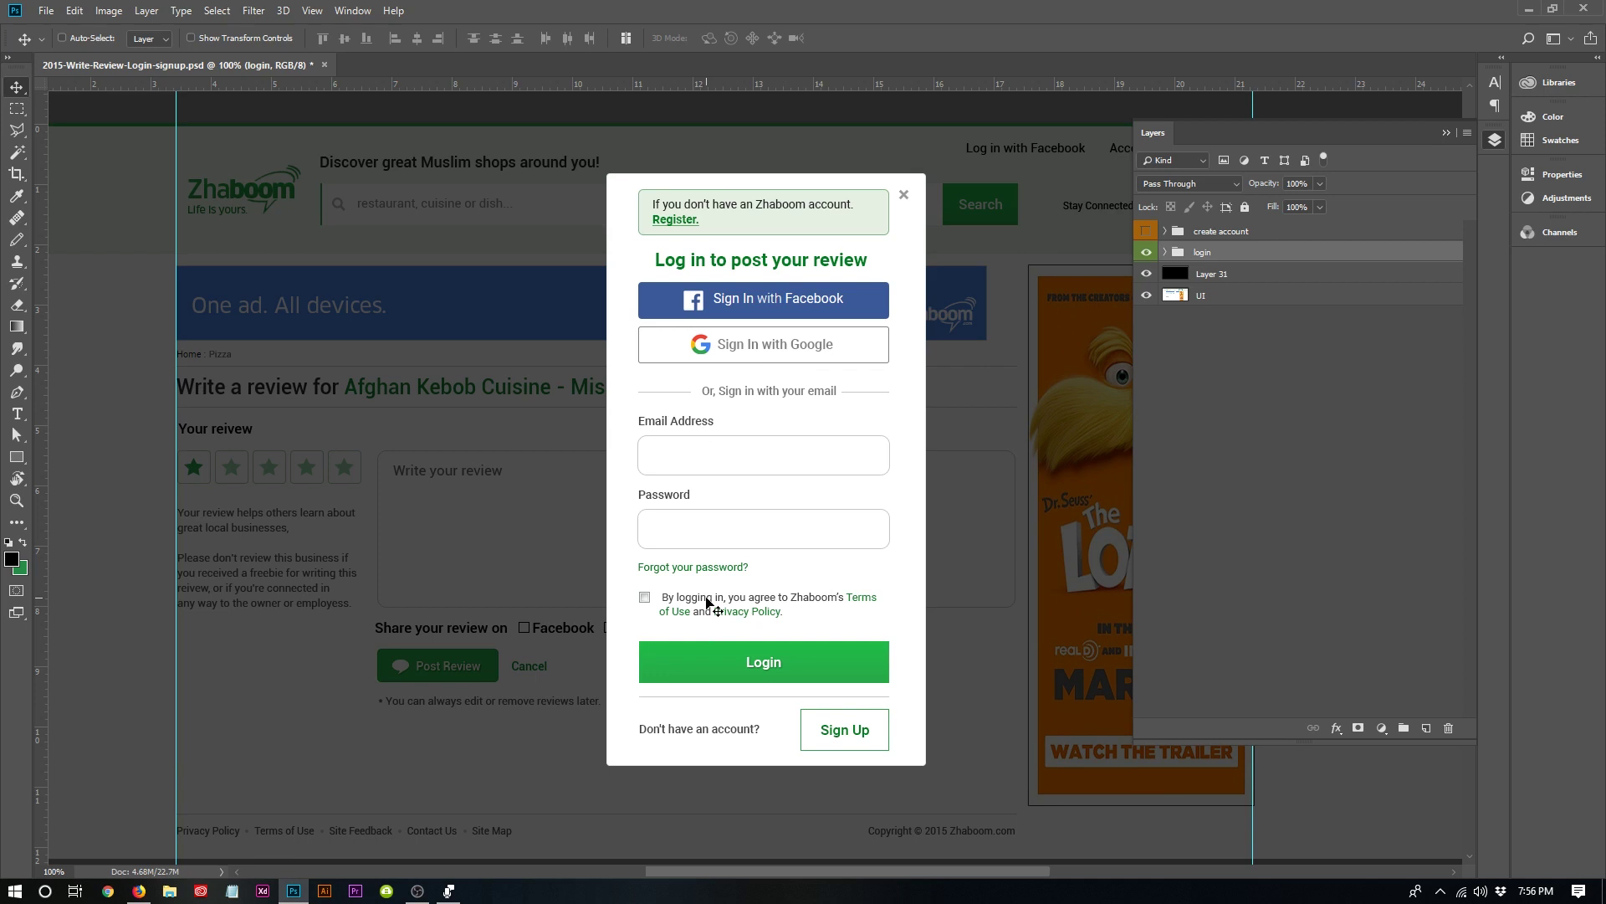
- Hide the login group and make the create account group visible in Layers
click(1146, 252)
click(1147, 231)
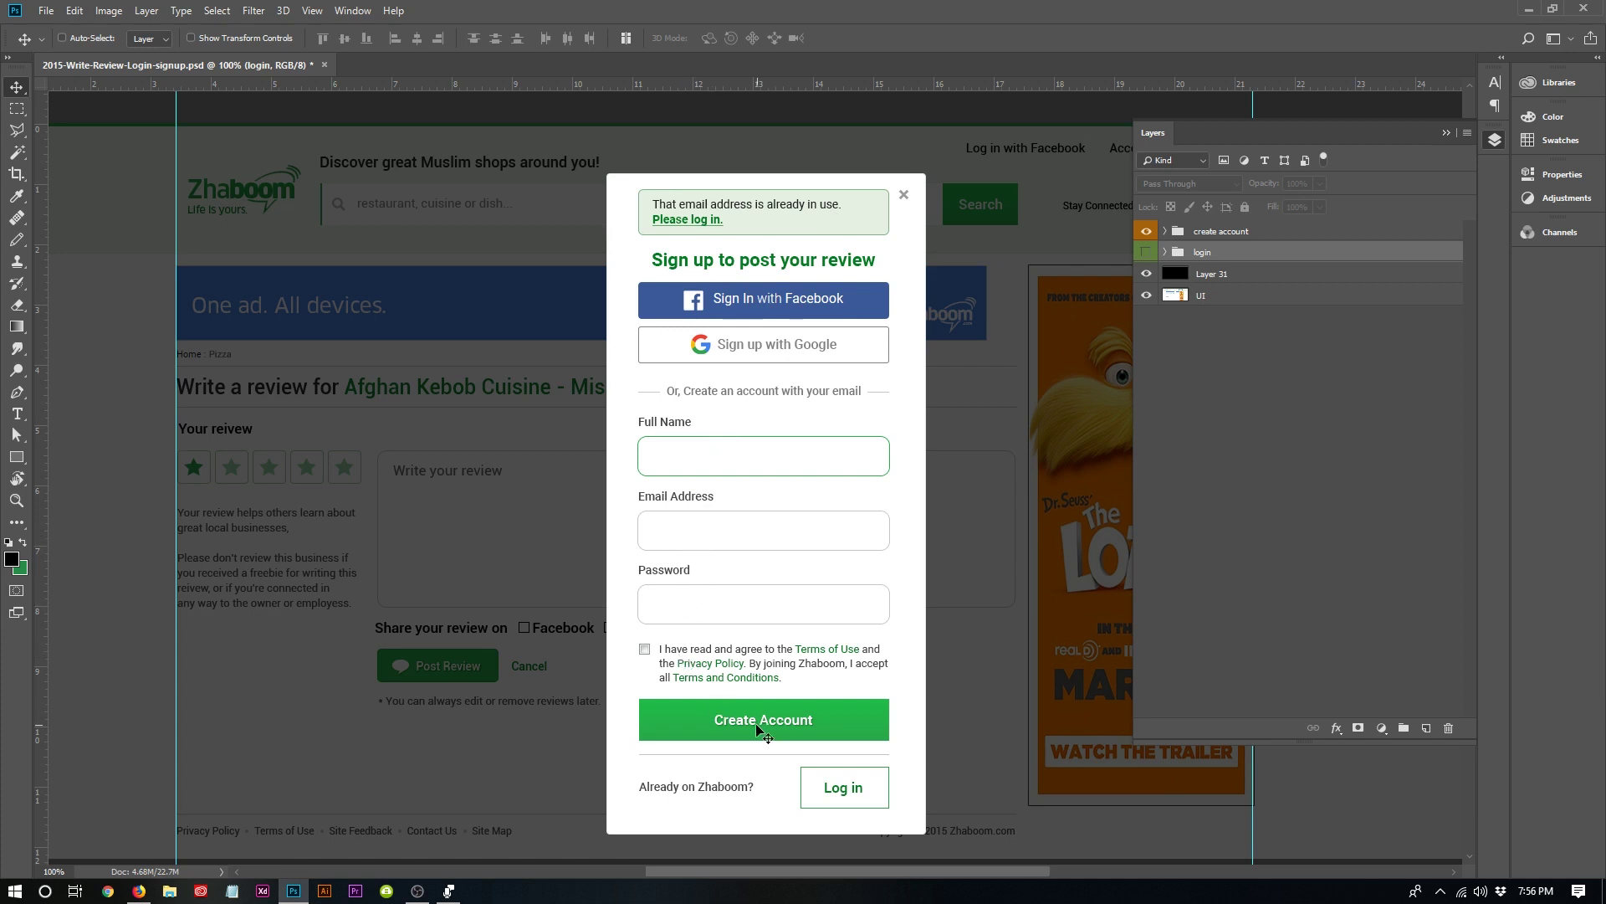
- Snap Photoshop left and inspect the live First Name, Last Name, Email, Password and Confirm Password fields
key(super+Left)
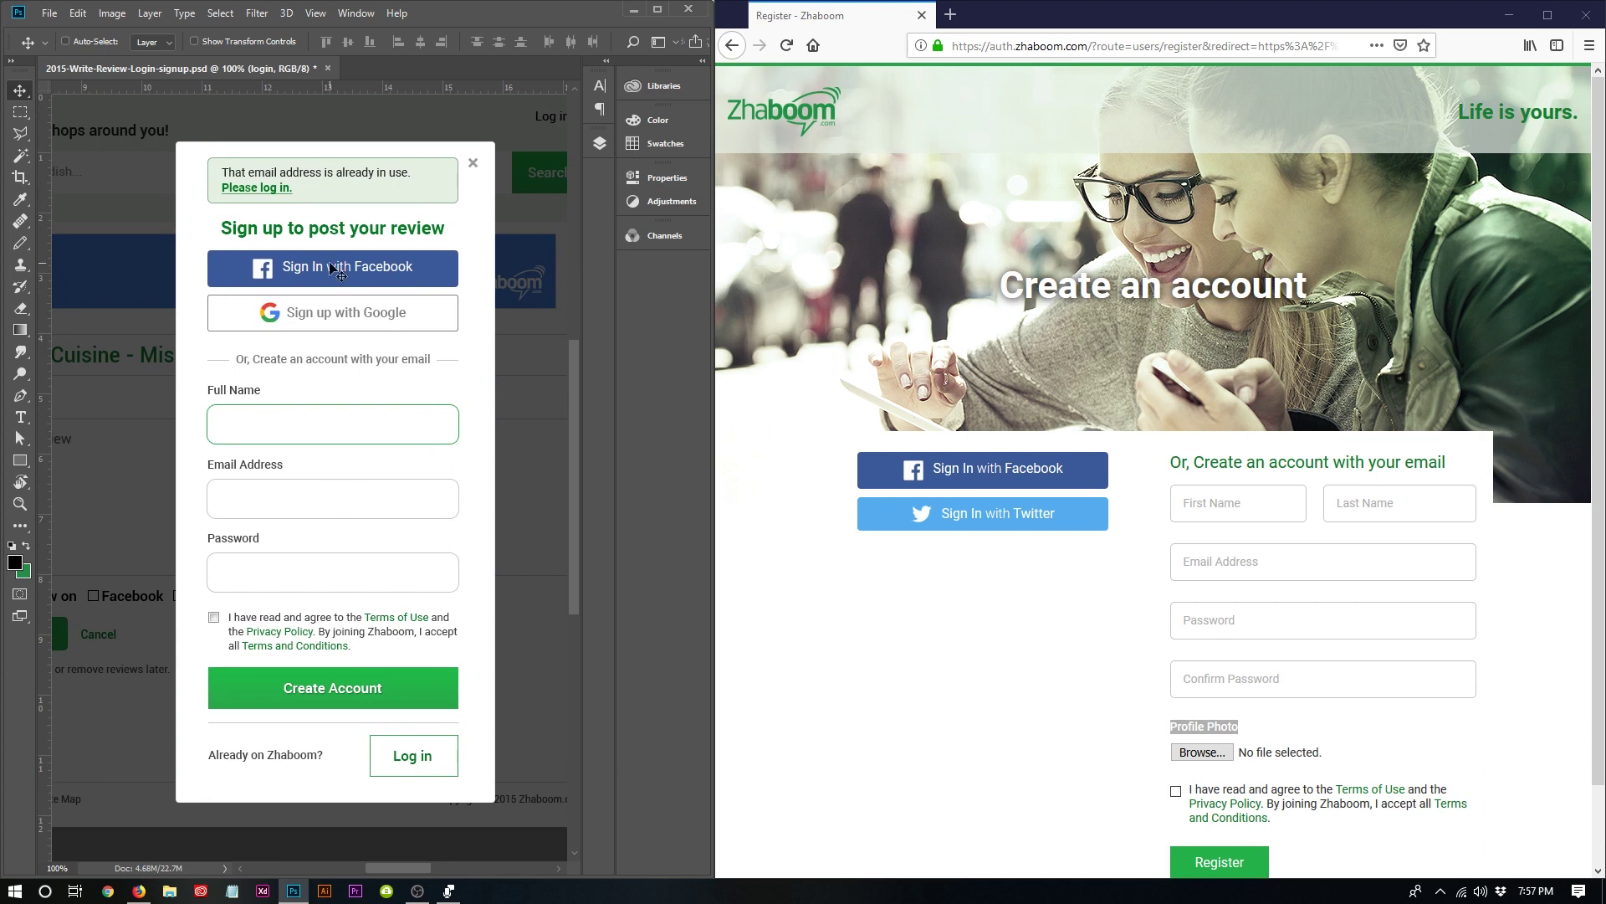
click(1128, 593)
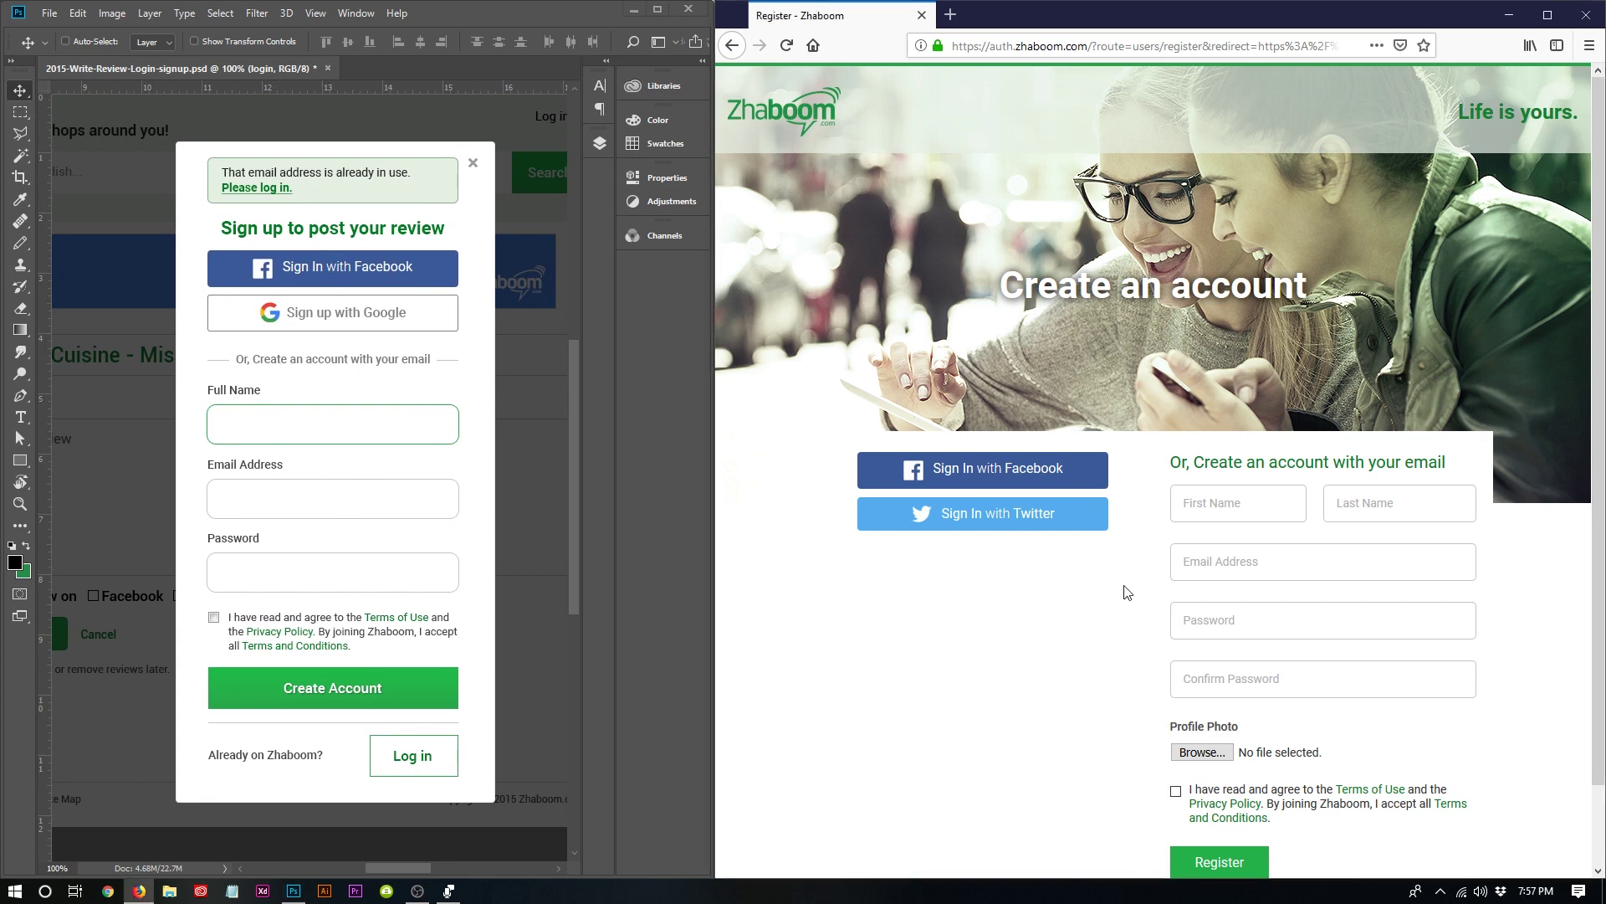
click(1204, 491)
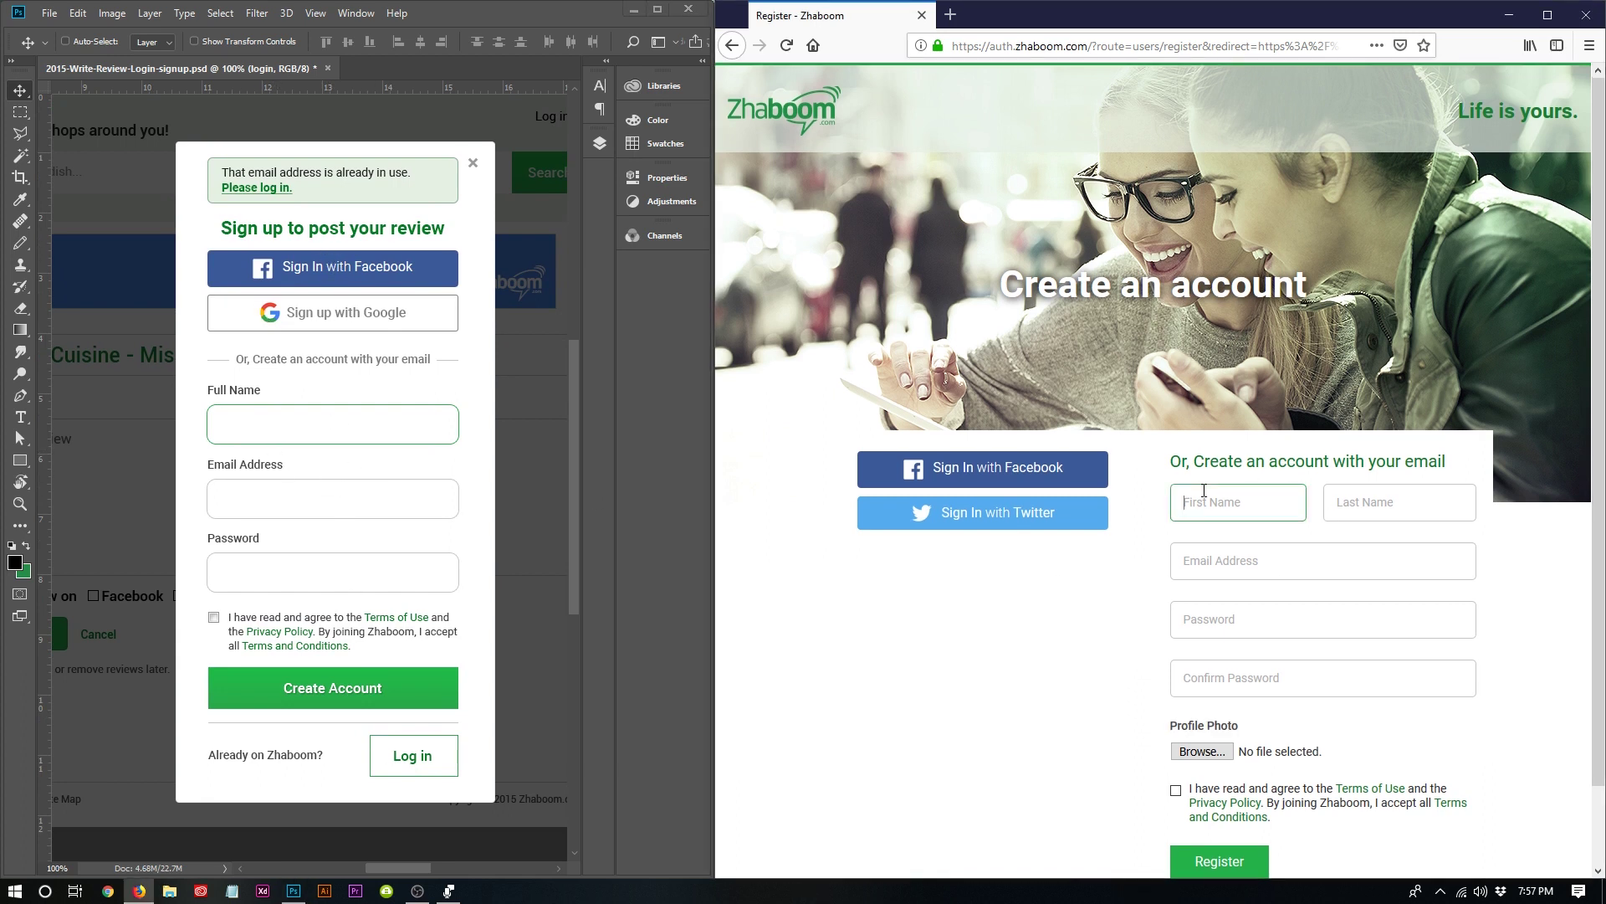
click(1394, 495)
click(233, 419)
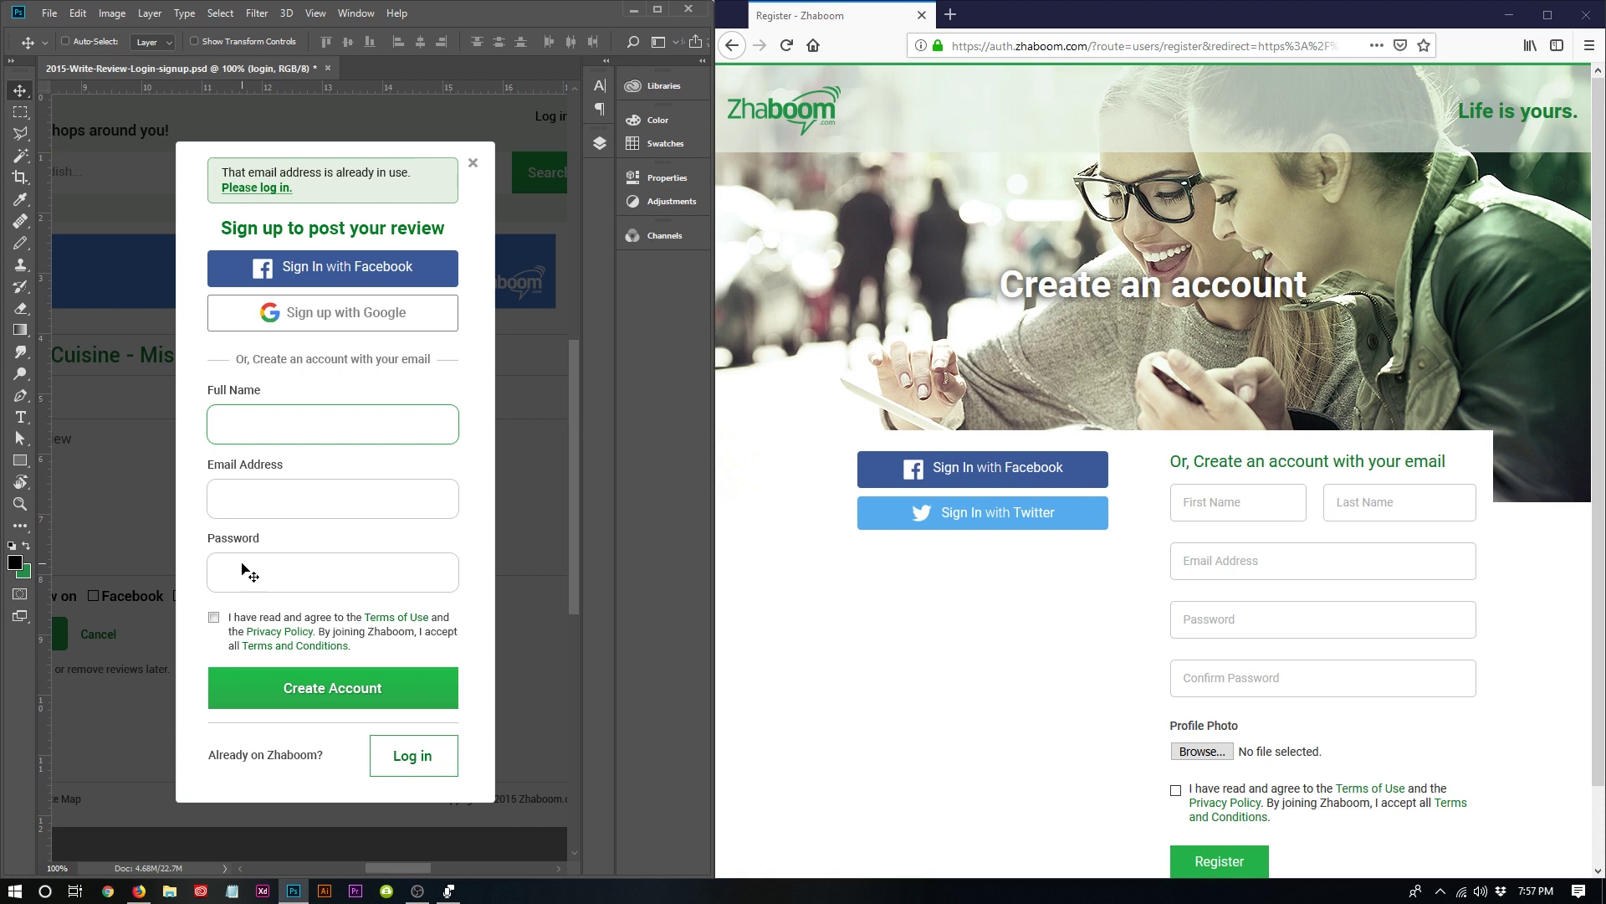
click(1260, 549)
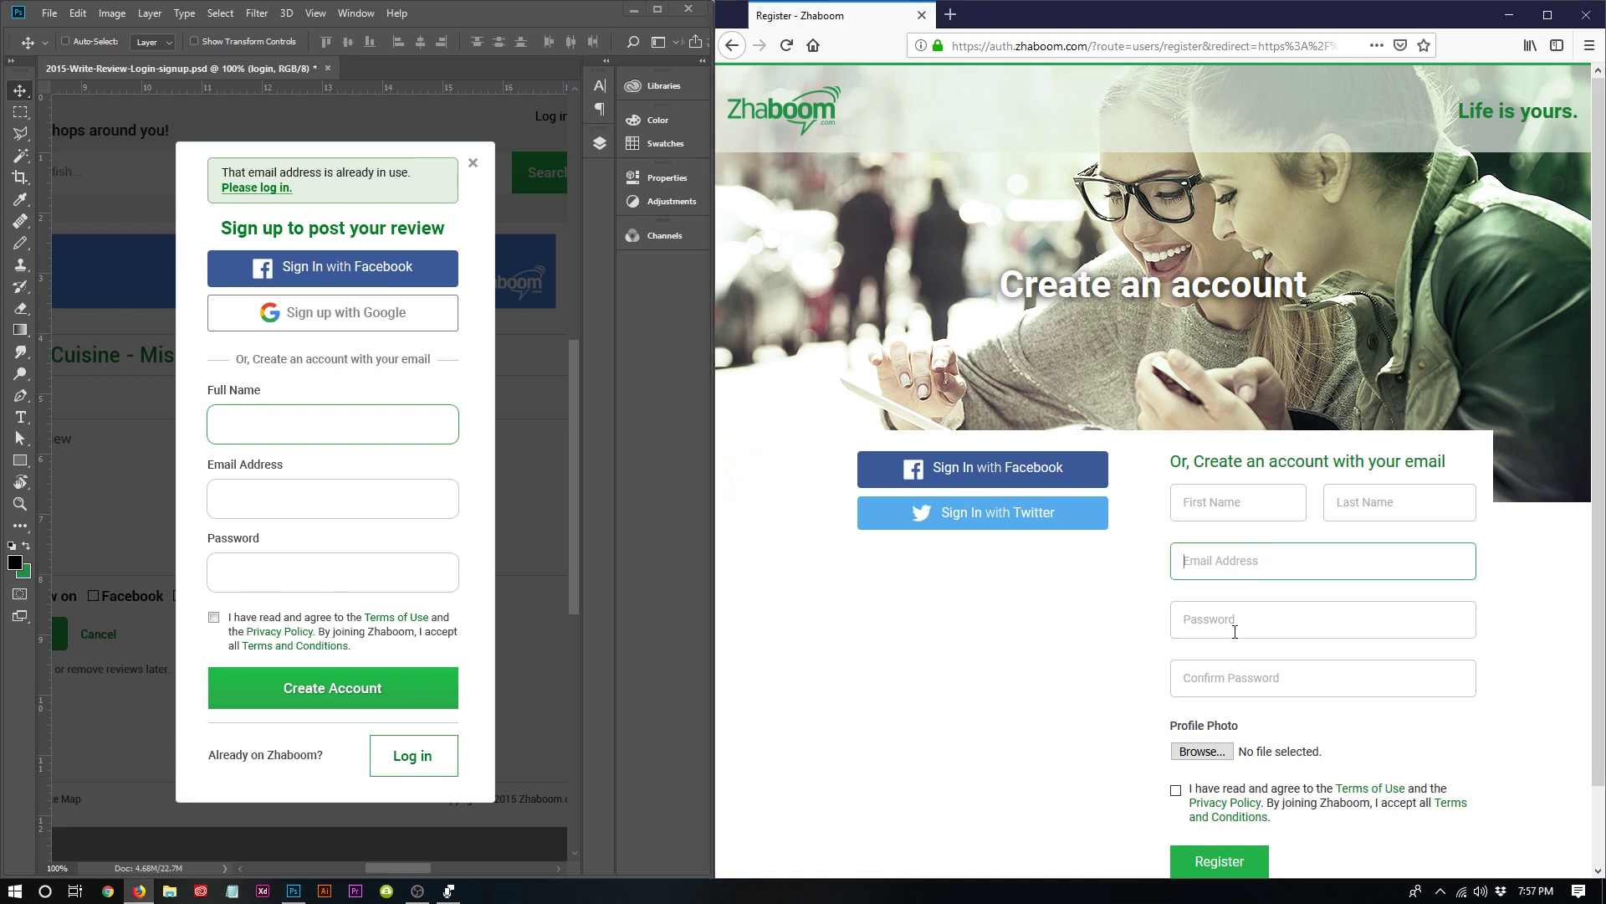
click(1223, 611)
click(1230, 678)
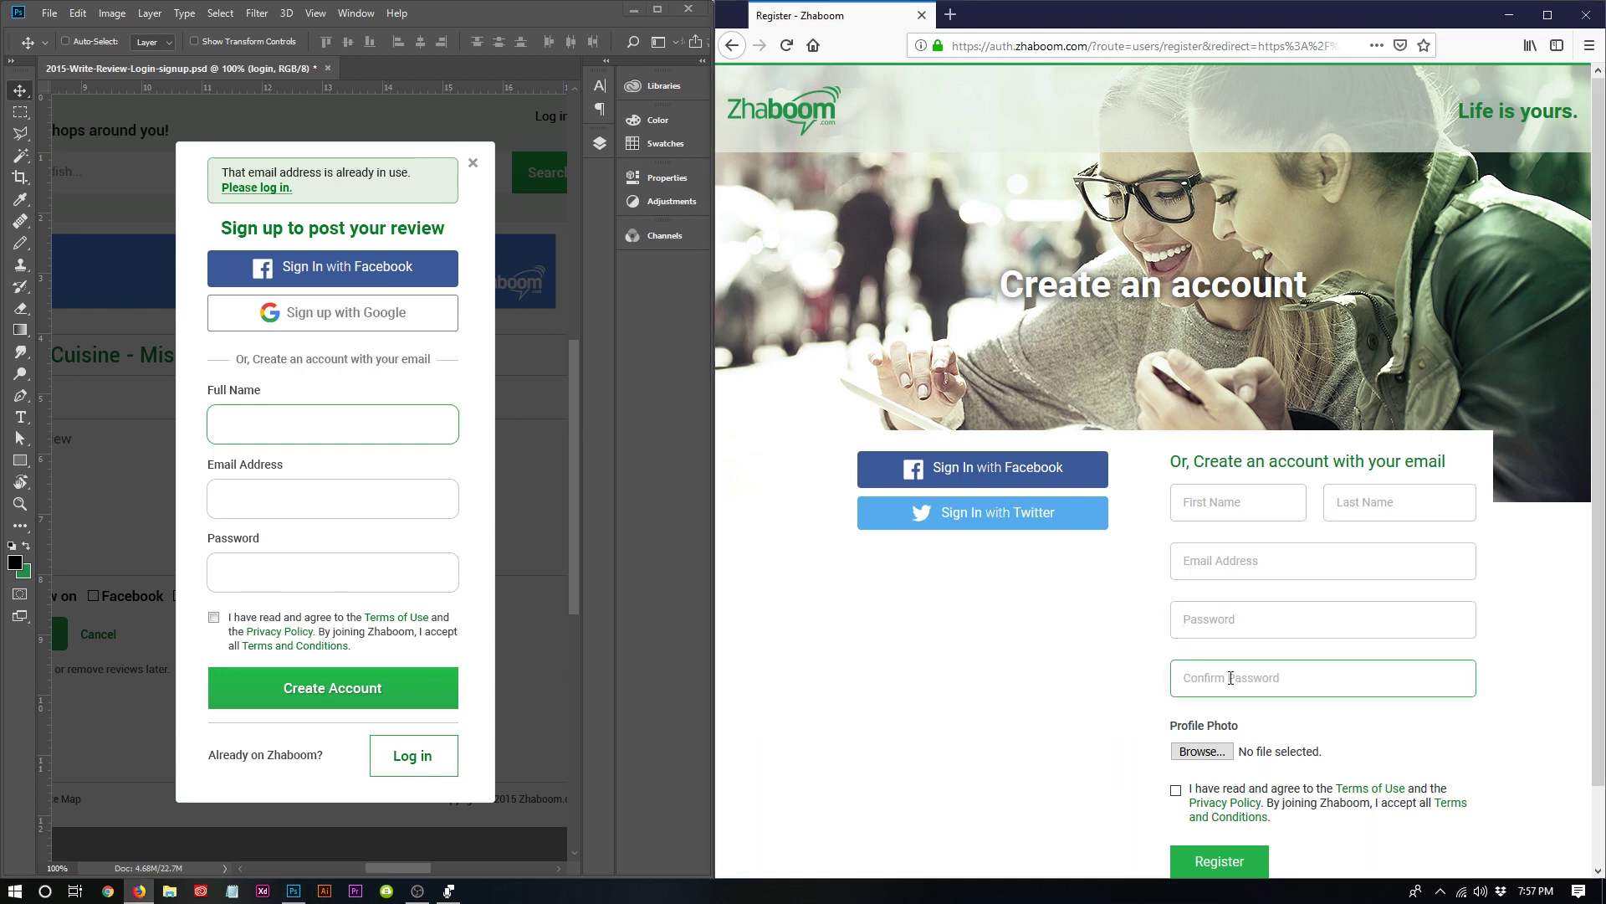
click(1212, 622)
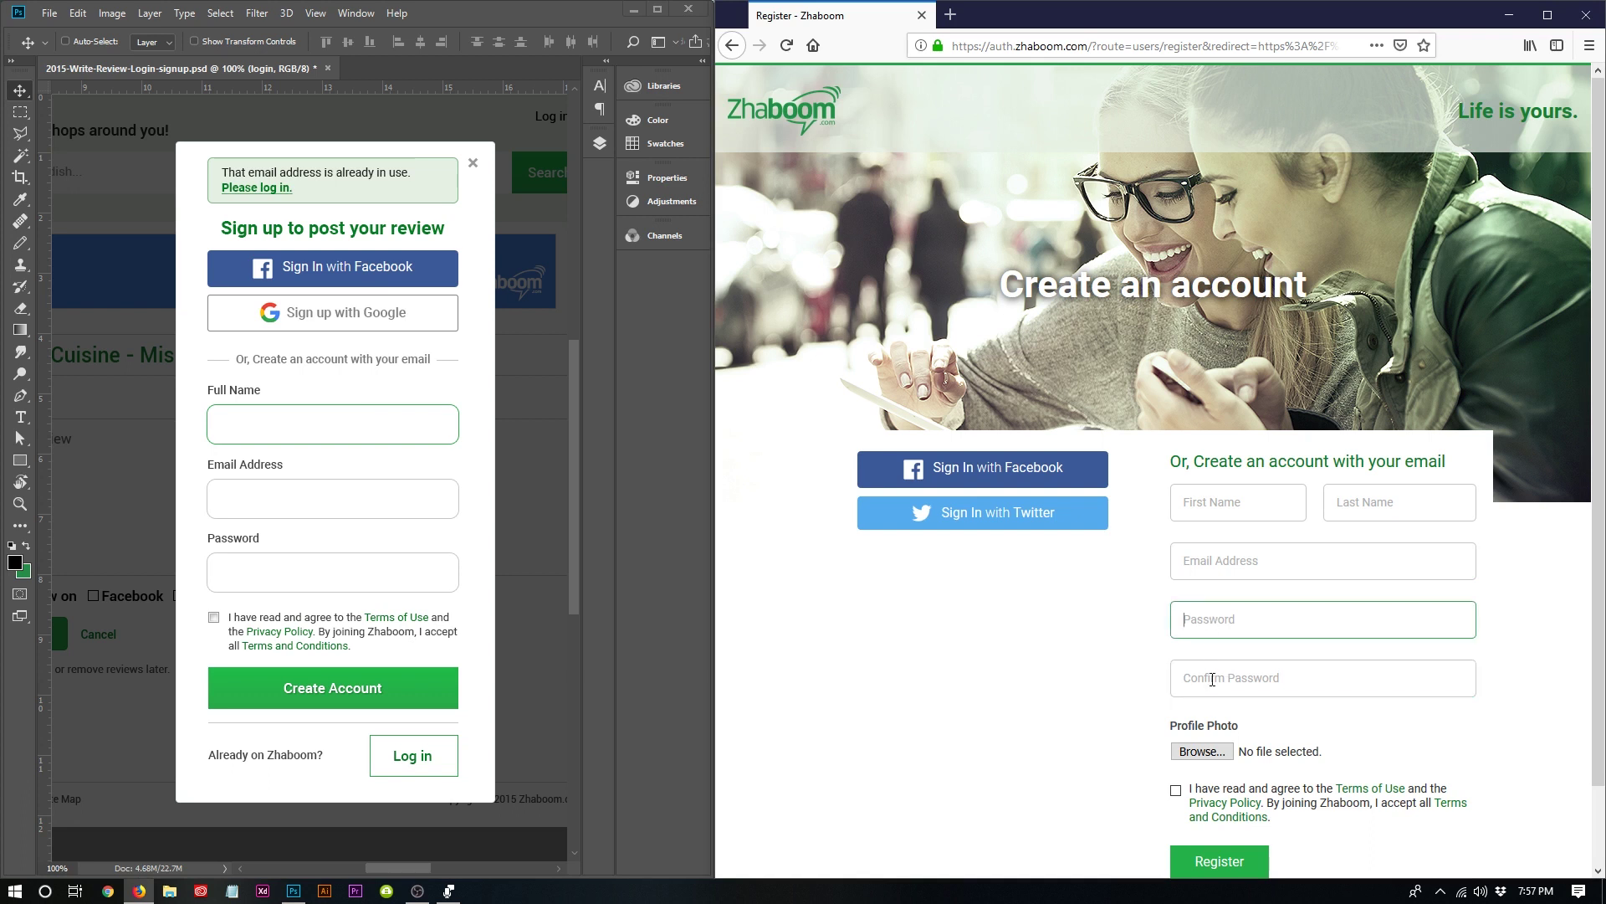
- Measure spacing around the mockup's Password field and check the live Profile Photo label
click(210, 505)
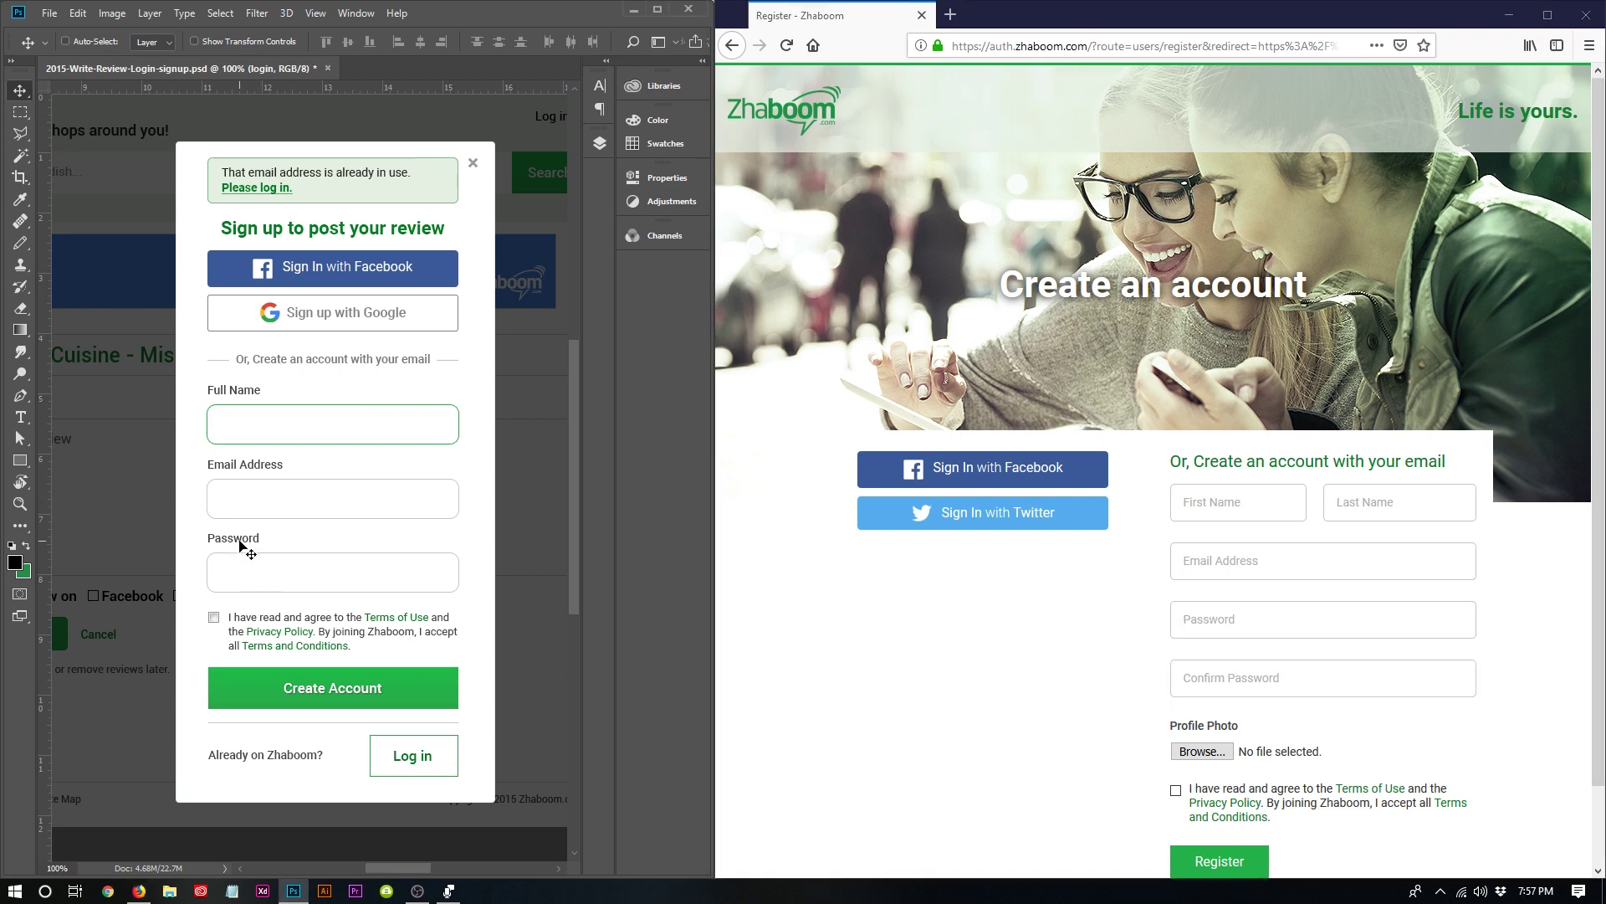
key(ctrl)
drag(1175, 728, 1268, 729)
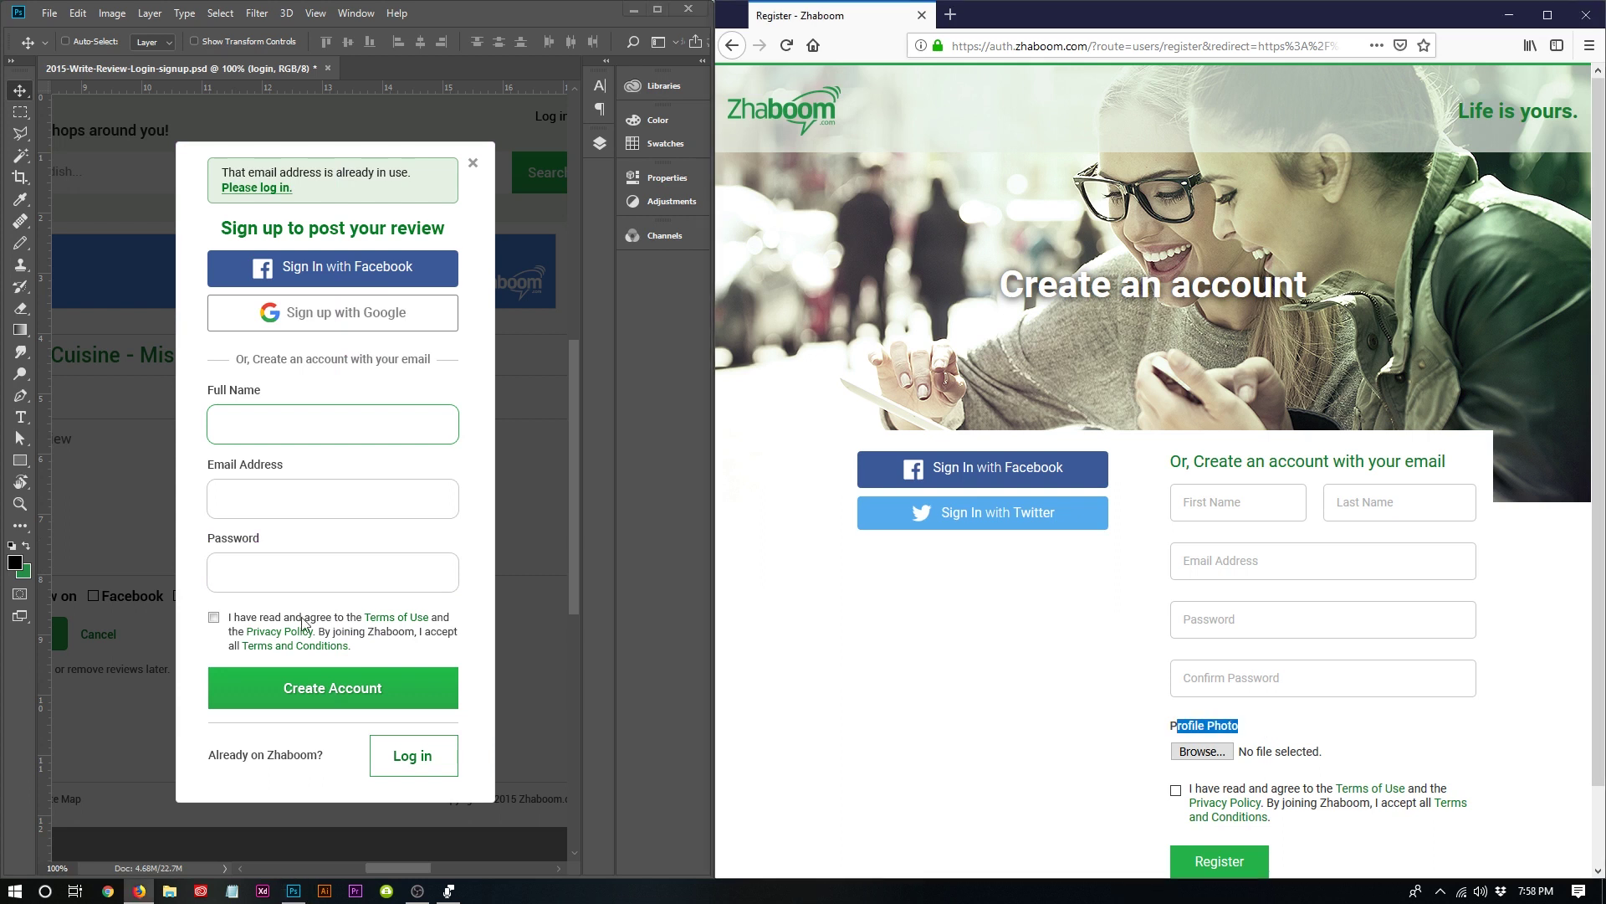
scroll(943, 675, down, 1)
drag(1289, 703, 1296, 740)
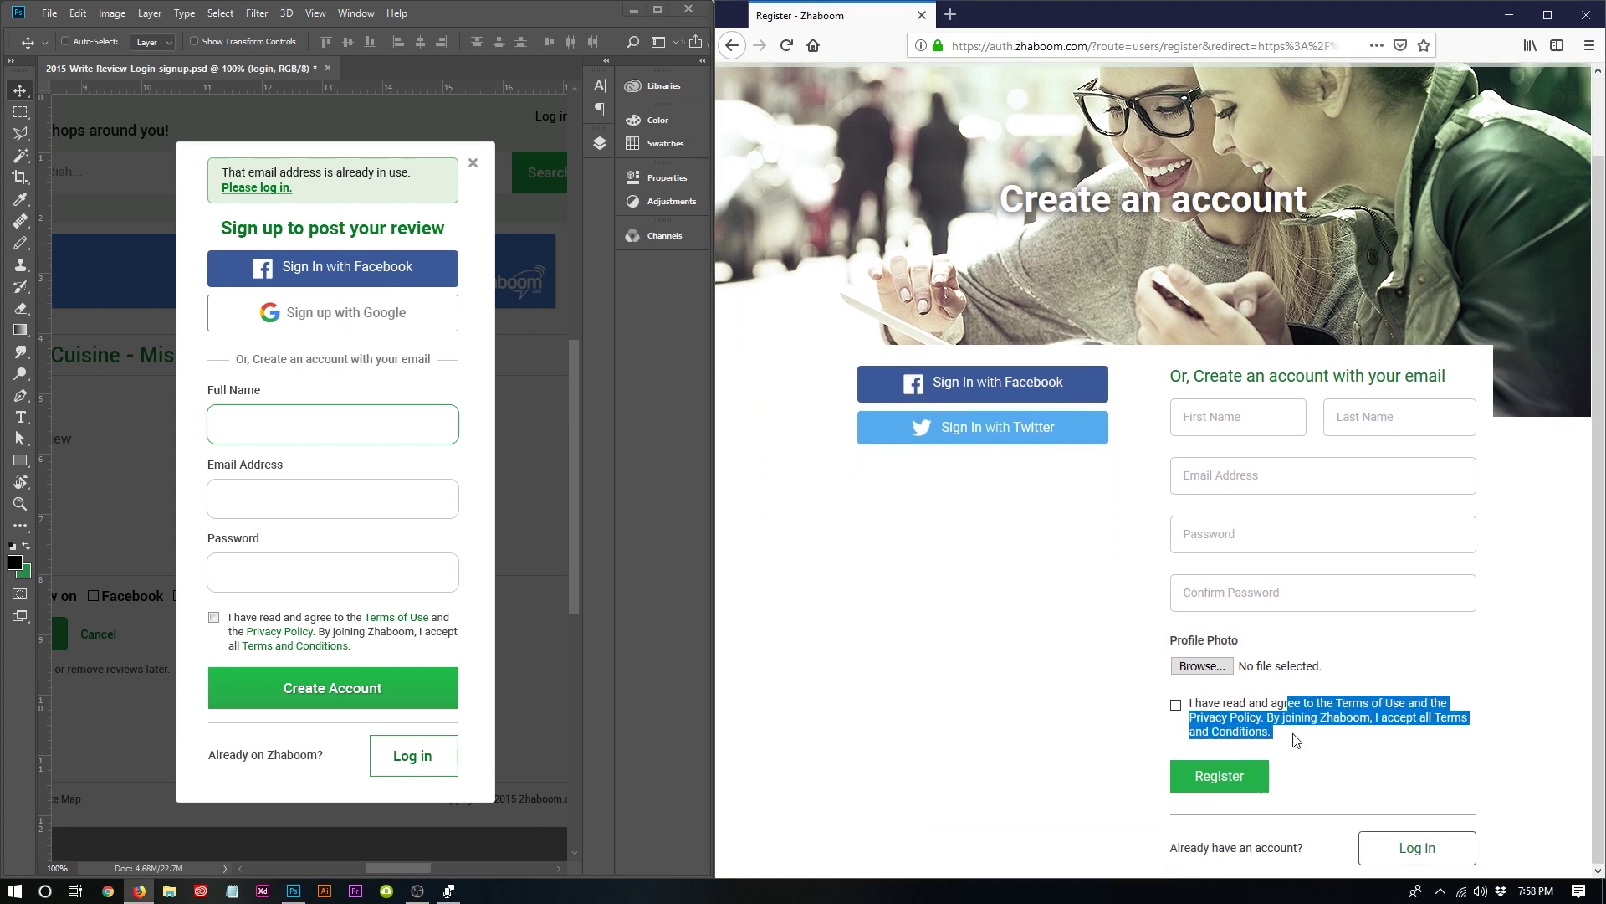
click(343, 620)
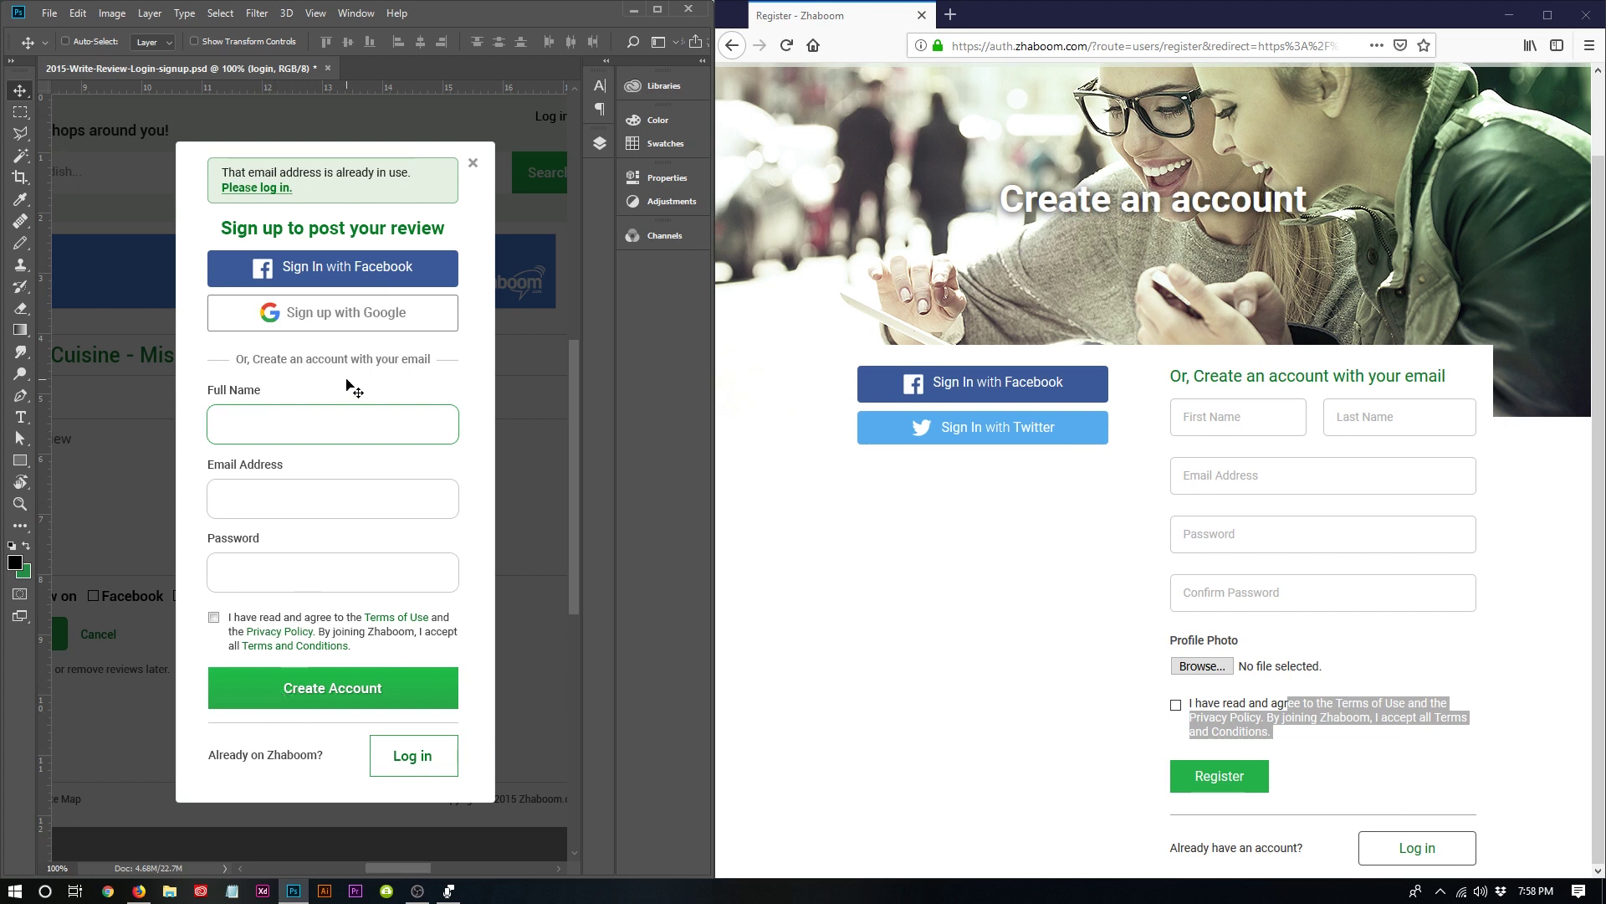
scroll(347, 382, up, 1)
- Maximize the Photoshop window
click(659, 12)
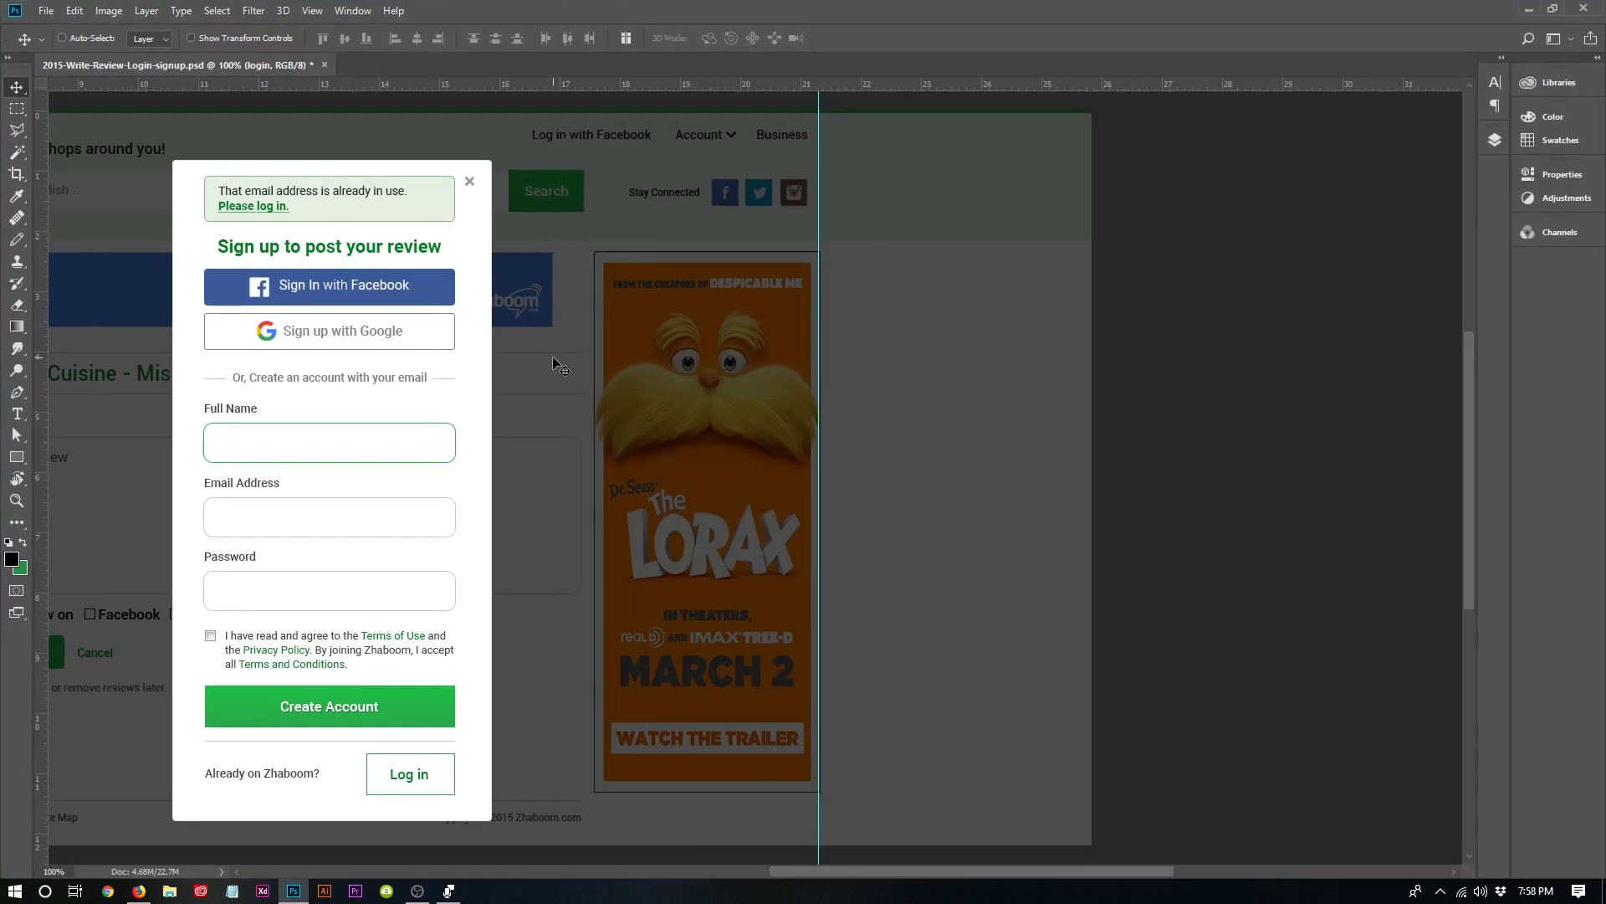